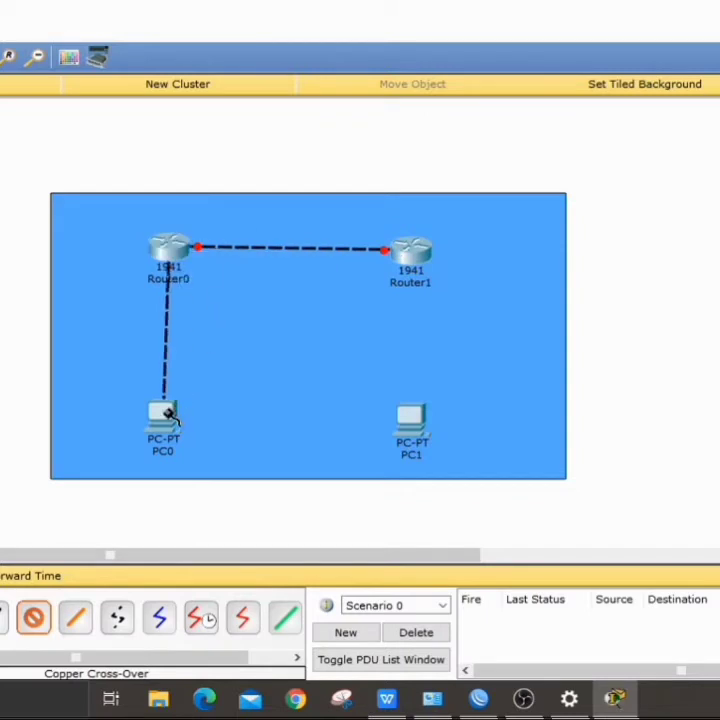
Step: Cable Router1's GigabitEthernet0/1 to PC1's FastEthernet0 and nudge both routers into position
left_click(410, 256)
left_click(460, 308)
left_click(410, 420)
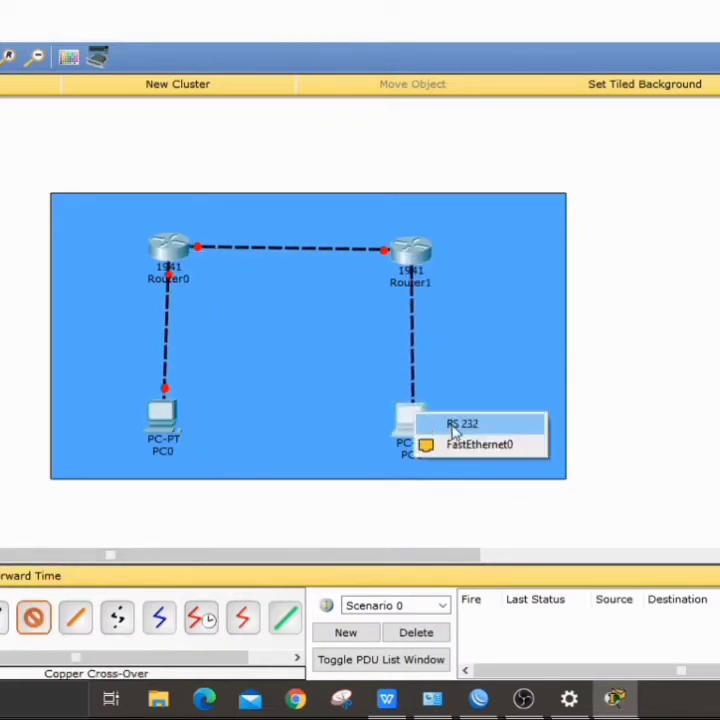
left_click(470, 443)
left_click_drag(168, 245, 160, 245)
mouse_move(406, 263)
left_mouse_down()
mouse_move(405, 252)
mouse_move(399, 257)
mouse_move(411, 247)
left_mouse_up()
Step: Add note labels 13.13.13.0/24, 192.168.13.0/24 and 192.13.23.0/24 beside their network links
key("n")
left_click(240, 229)
type("13.13.13.0/24")
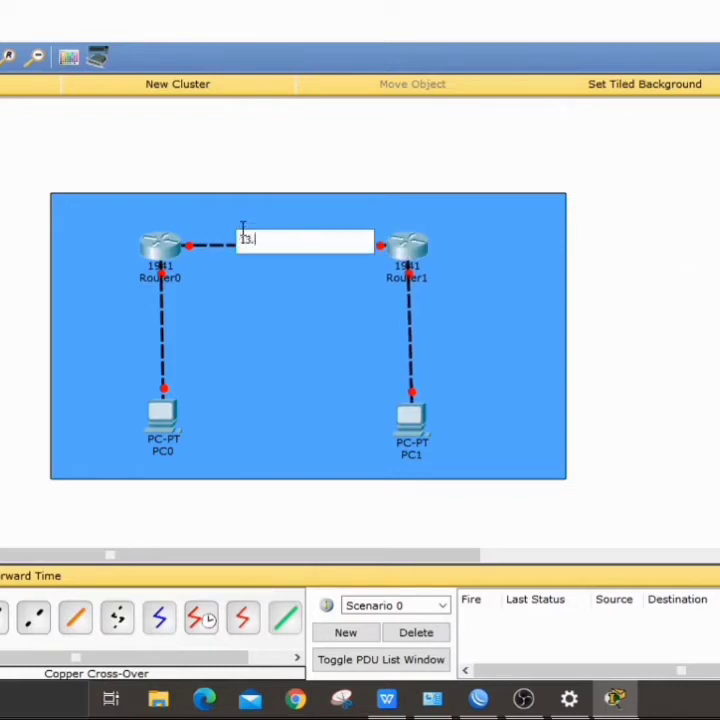
left_click(280, 245)
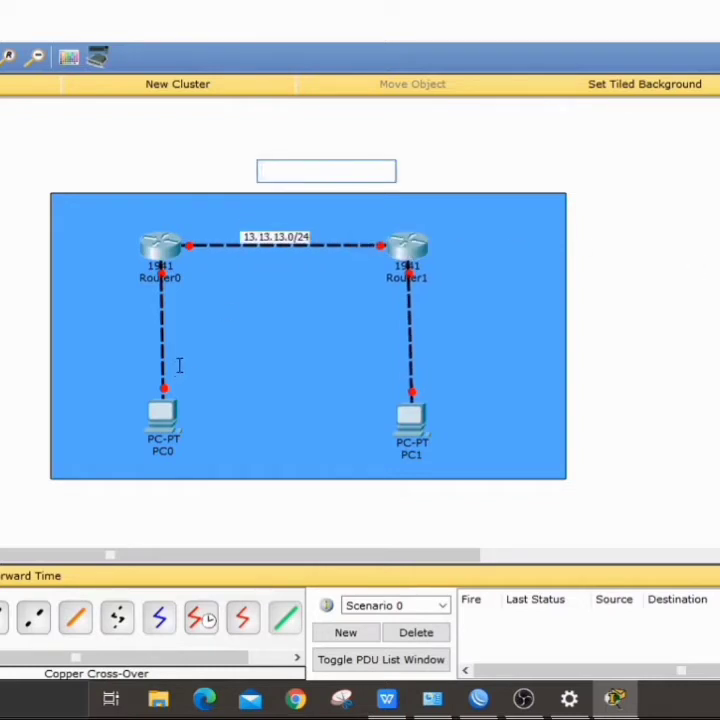
left_click(181, 365)
type("192.168.13.0/24")
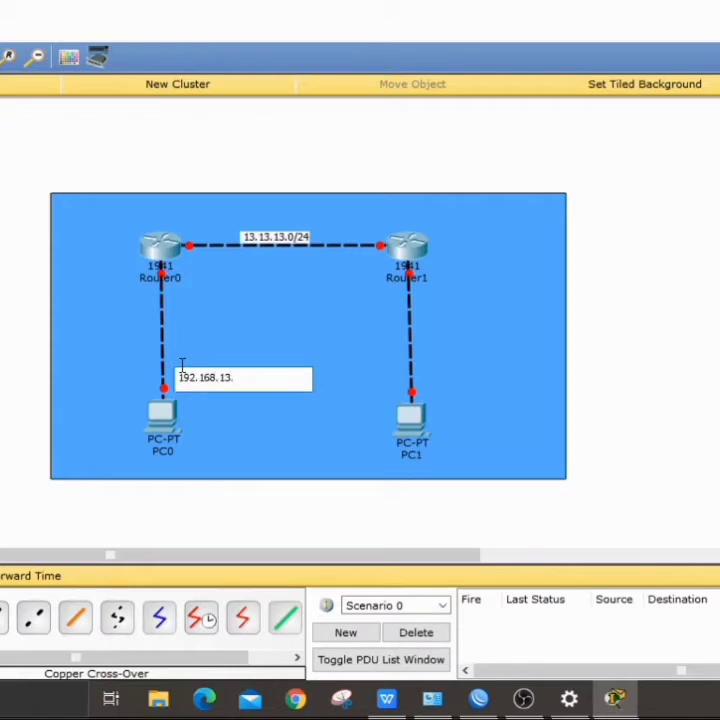
left_click(429, 374)
left_click(432, 374)
type("192.13.23.0/24")
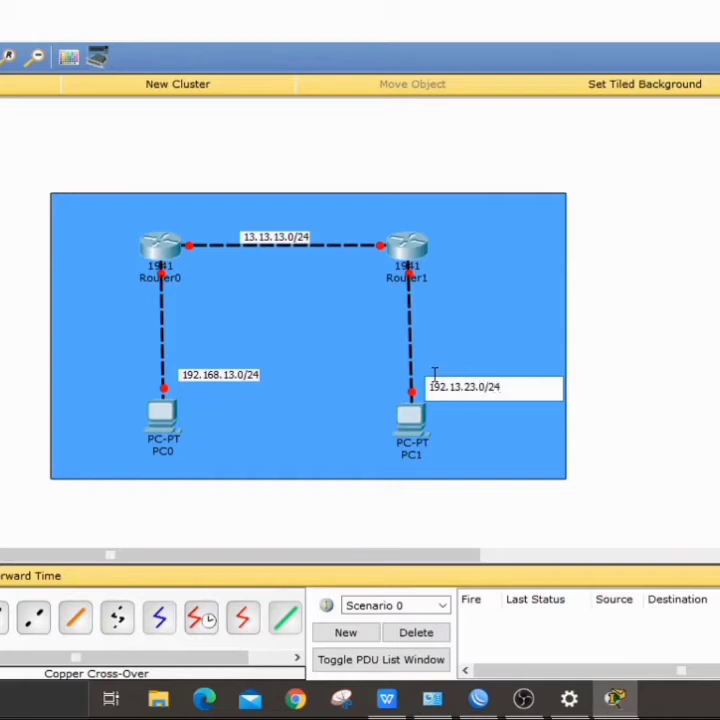
Step: Move the network labels above the router link and under PC0 and PC1, then open PC0
left_click_drag(275, 237, 282, 229)
left_click_drag(225, 376, 174, 455)
left_click_drag(465, 386, 420, 458)
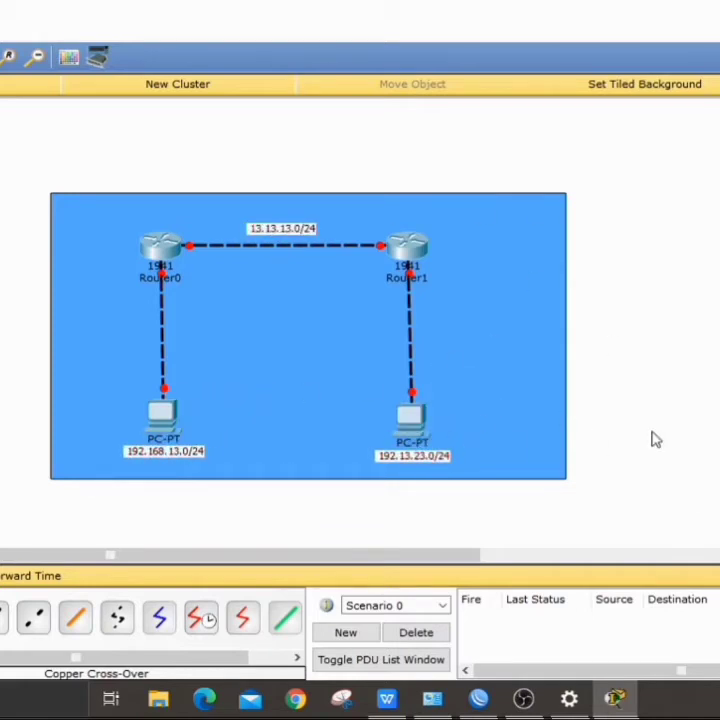
left_click(166, 422)
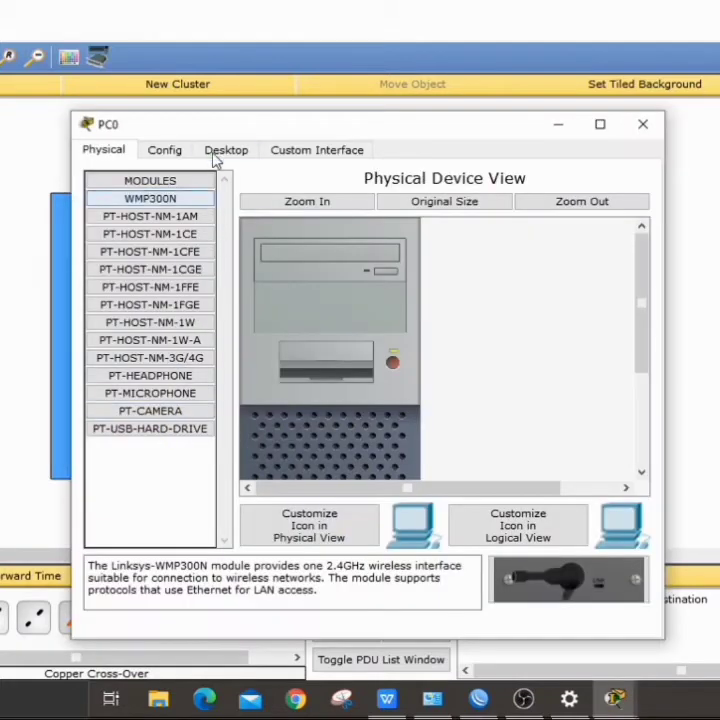
Step: In PC0's IP Configuration, enter 192.168.13.2, mask 255.255.255.0, gateway 192.168.13.1, then close it
left_click(220, 152)
left_click(168, 233)
left_click(258, 258)
type("192")
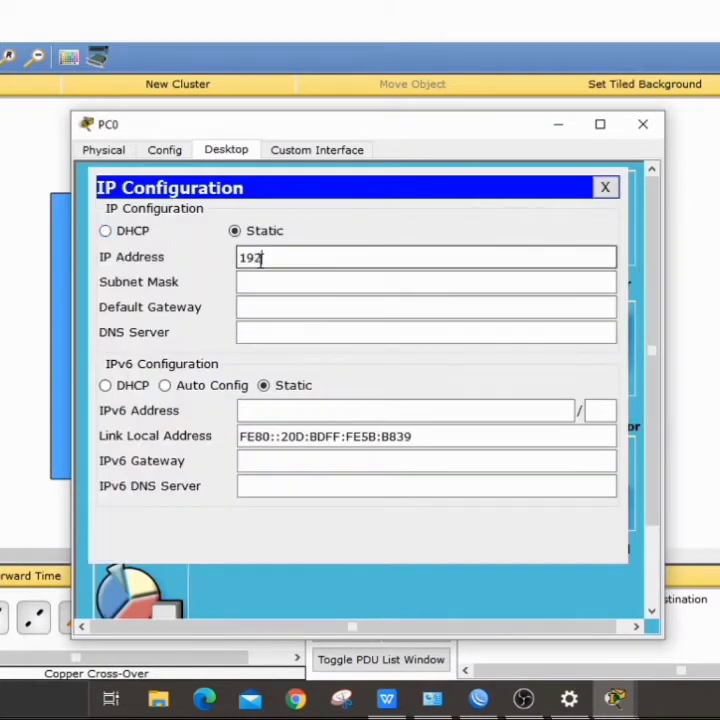
type(".168.13.2")
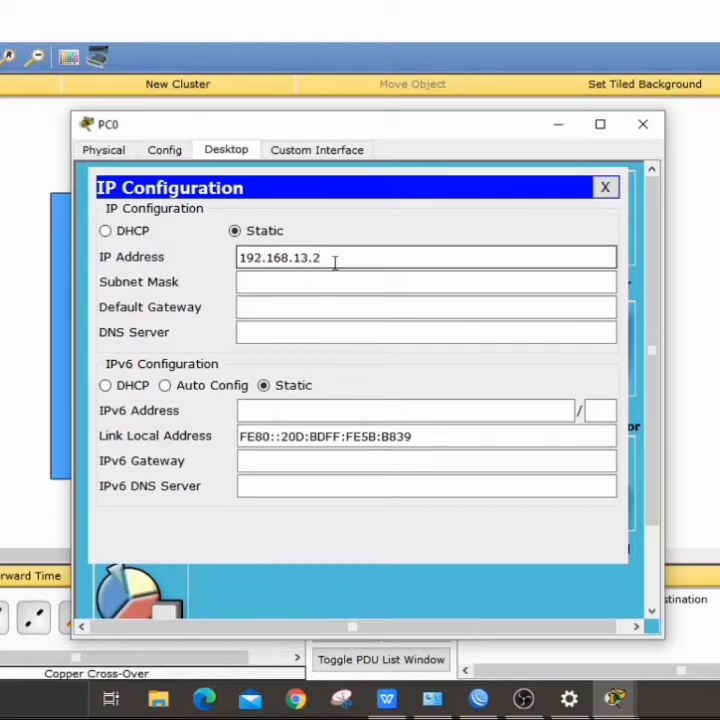
left_click_drag(335, 263, 230, 262)
key("ctrl+c")
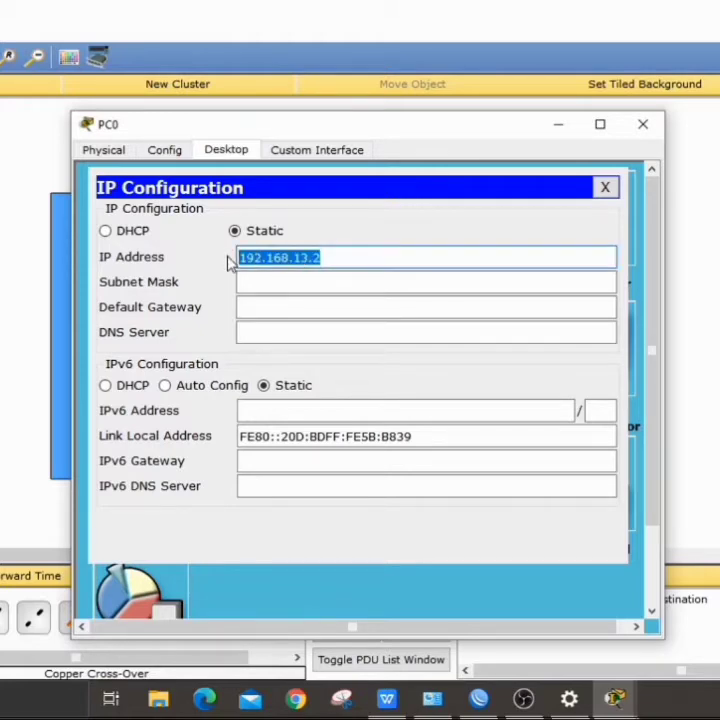
left_click(252, 283)
left_click(268, 310)
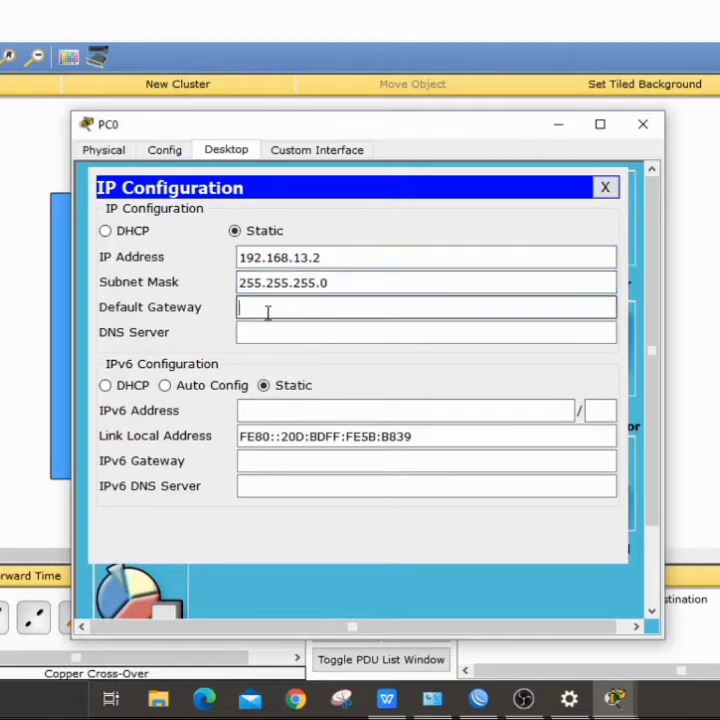
key("ctrl+v")
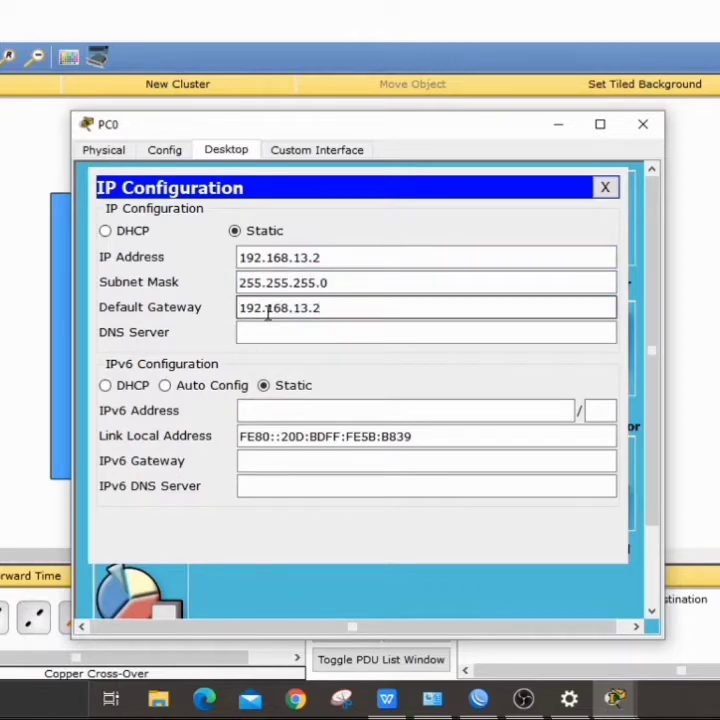
key("BackSpace")
type("1")
left_click(347, 341)
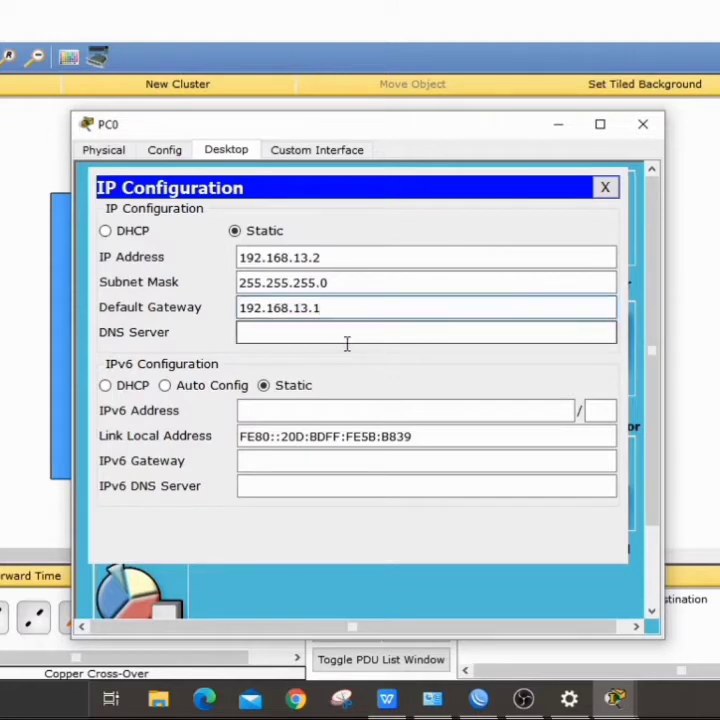
left_click(642, 126)
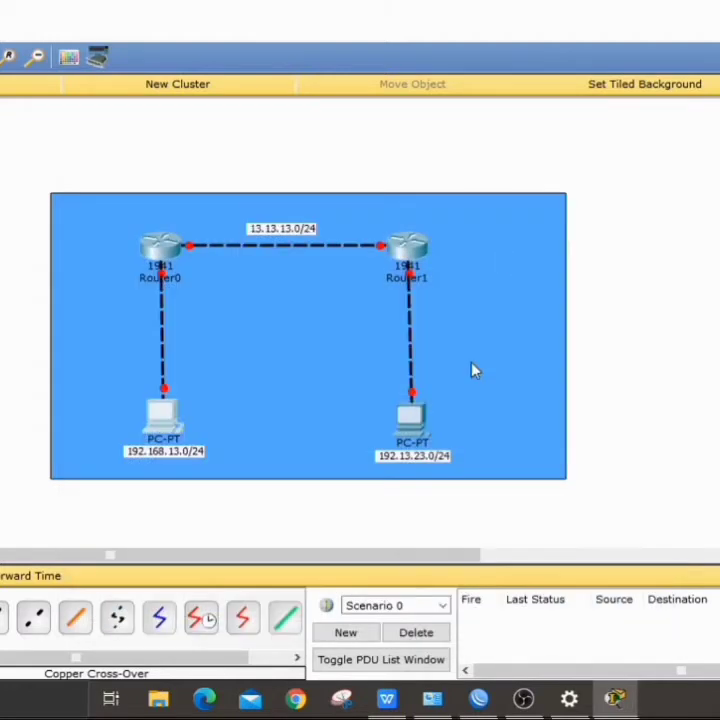
Step: Give PC1 IP 192.13.23.2, mask 255.255.255.0 and gateway 192.13.23.1, then open Router0
left_click(418, 424)
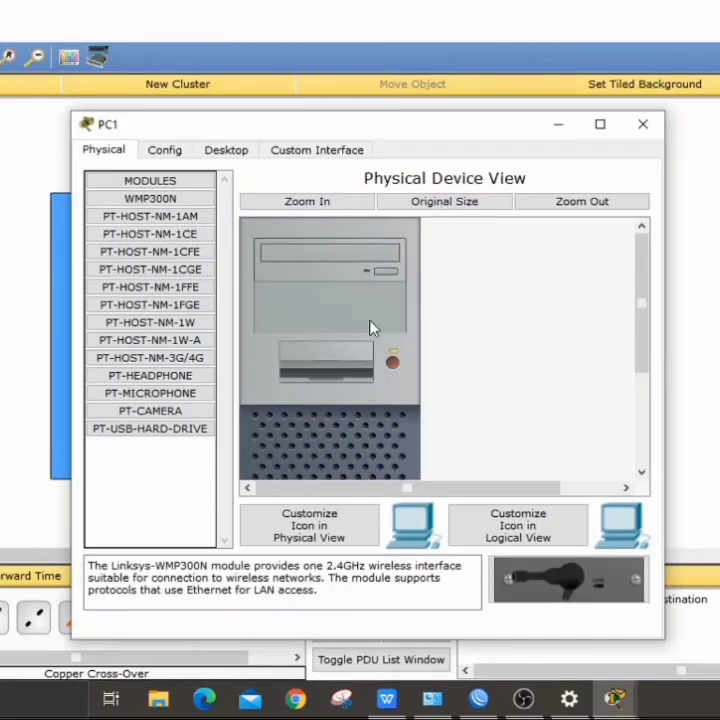
left_click(222, 152)
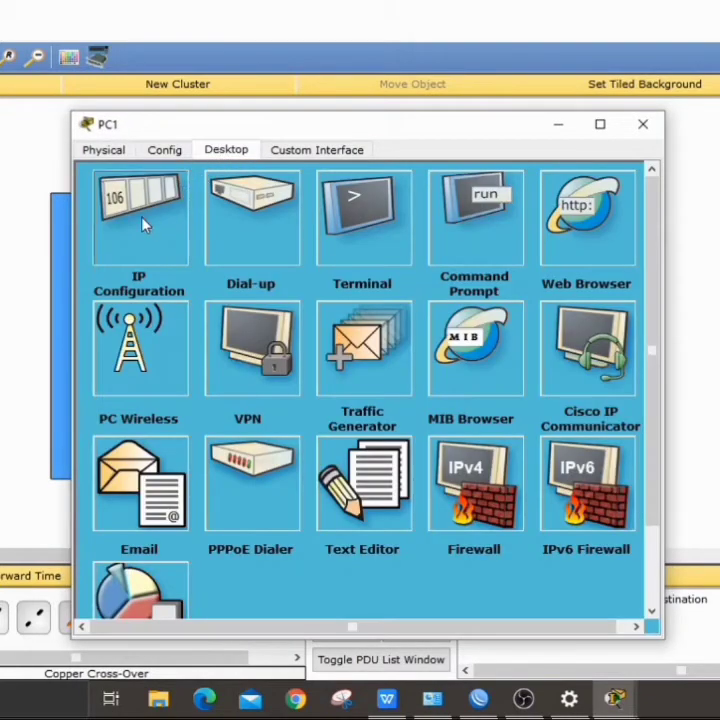
left_click(143, 224)
type("192.1")
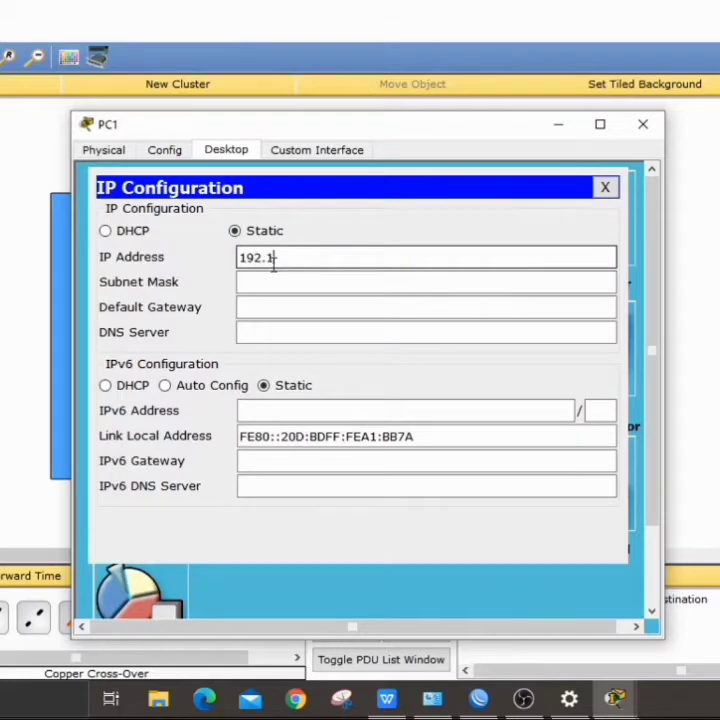
type("3.23.2")
left_click_drag(326, 257, 240, 257)
key("ctrl+c")
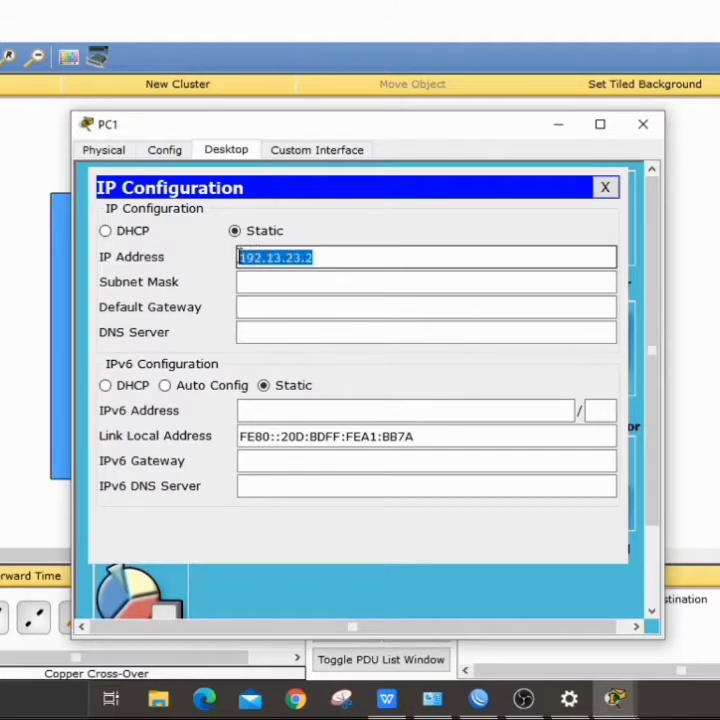
left_click(246, 283)
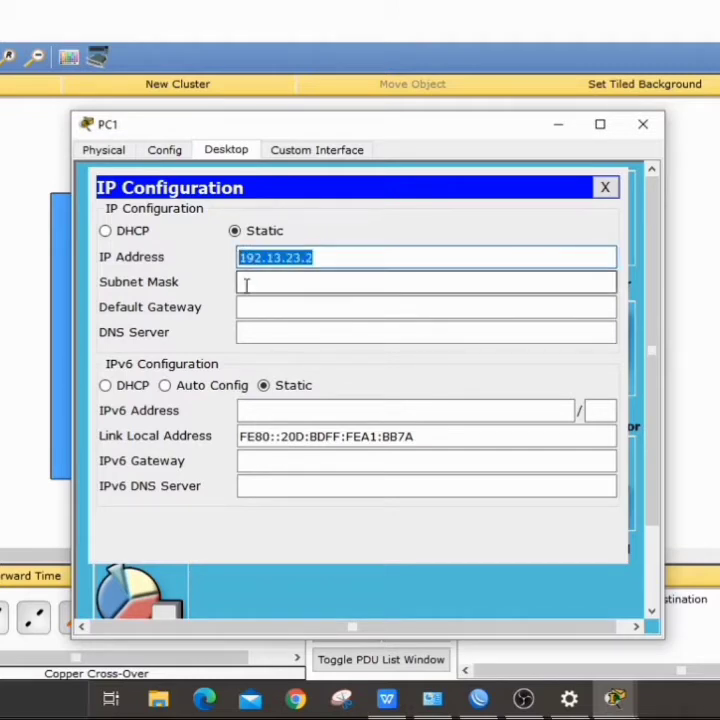
left_click(257, 308)
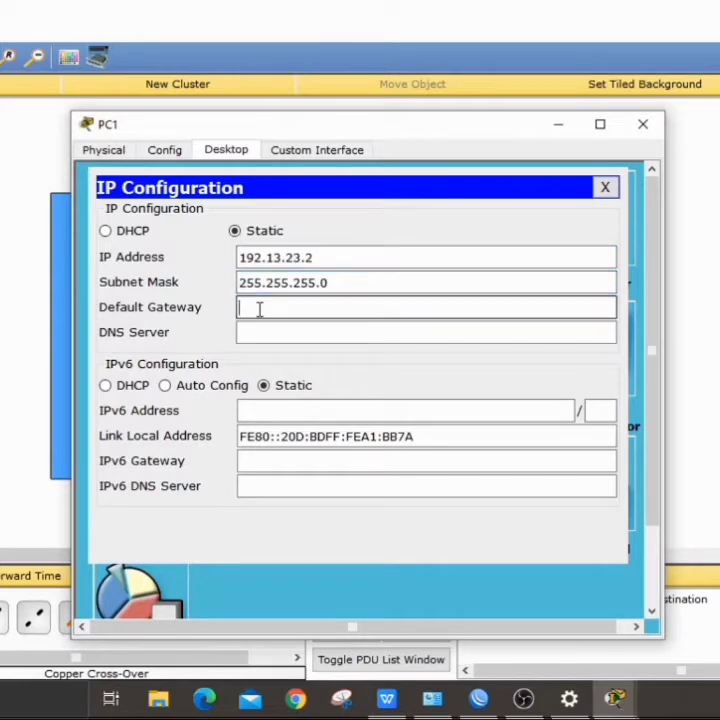
key("ctrl+v")
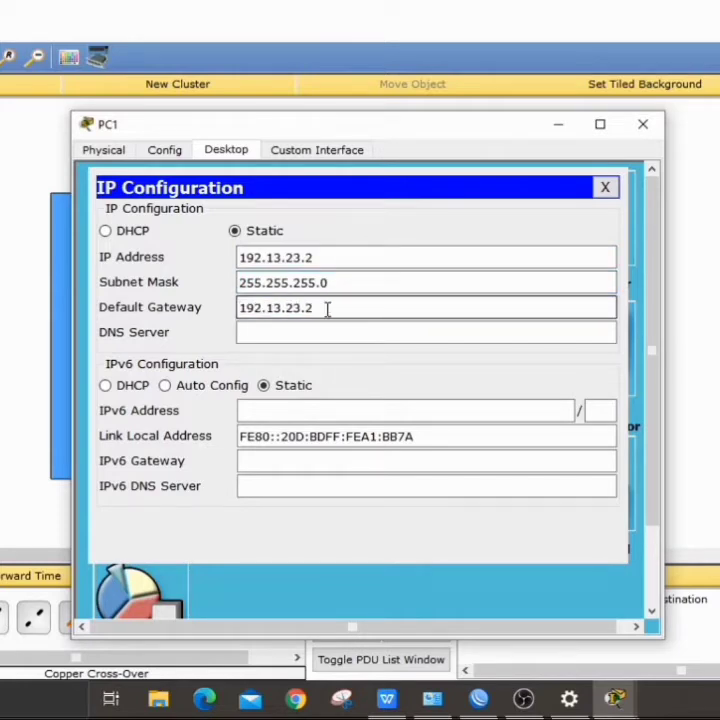
key("BackSpace")
type("1")
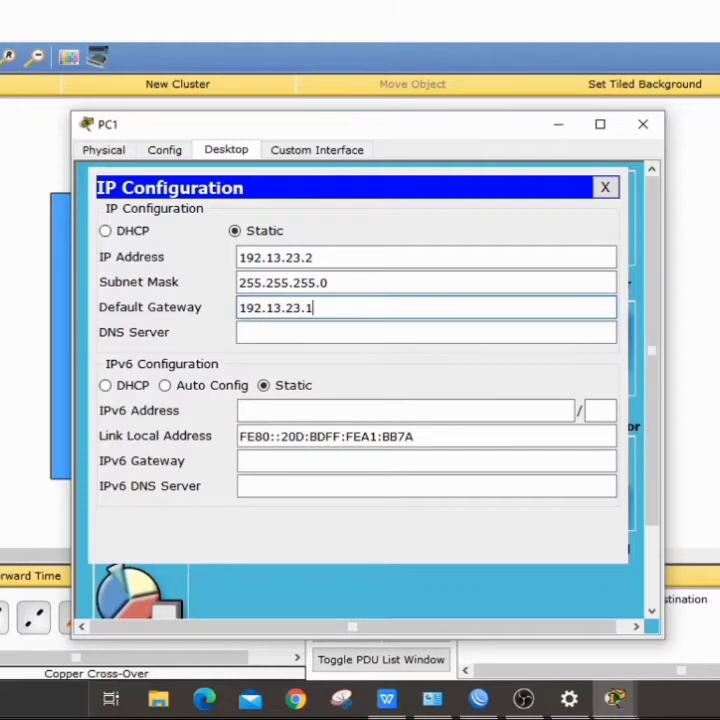
left_click(645, 126)
left_click(165, 250)
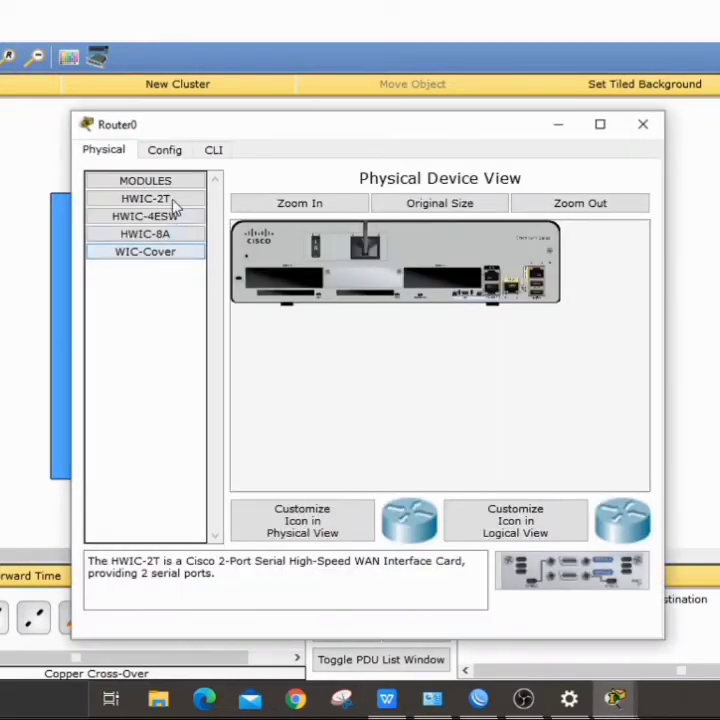
Step: In Router0's CLI, skip the setup dialog, enter configuration mode and set hostname R1-DA
left_click(213, 150)
type("no")
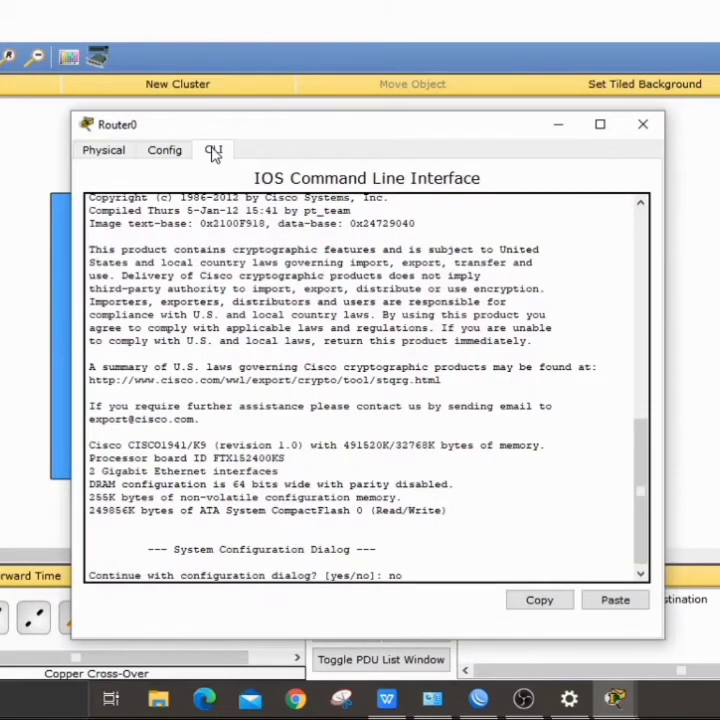
key("Return")
key("Return")
type("en")
key("Return")
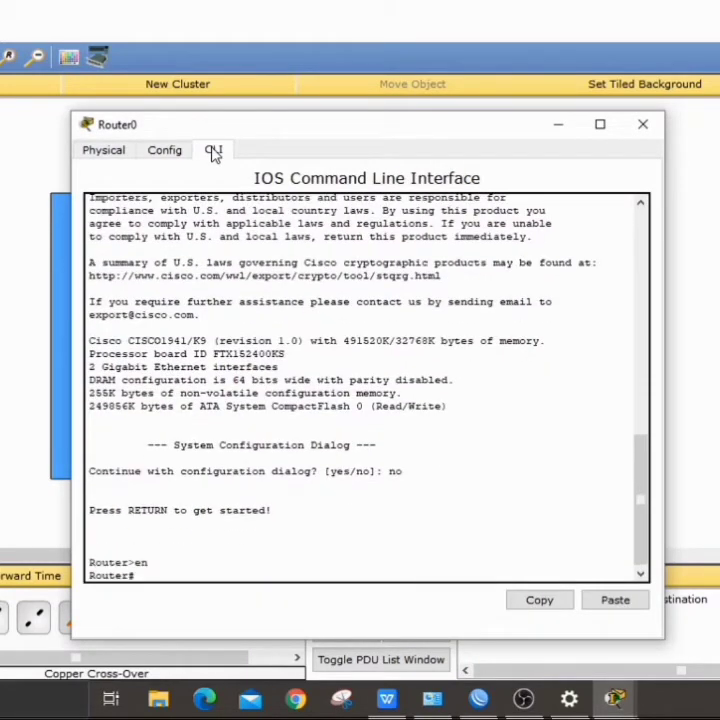
type("conf t")
key("Return")
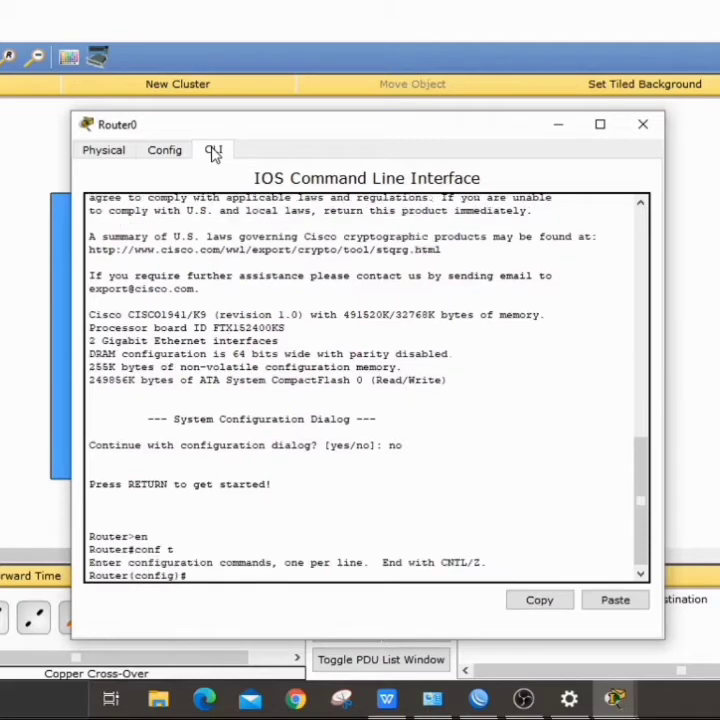
type("hos")
key("Tab")
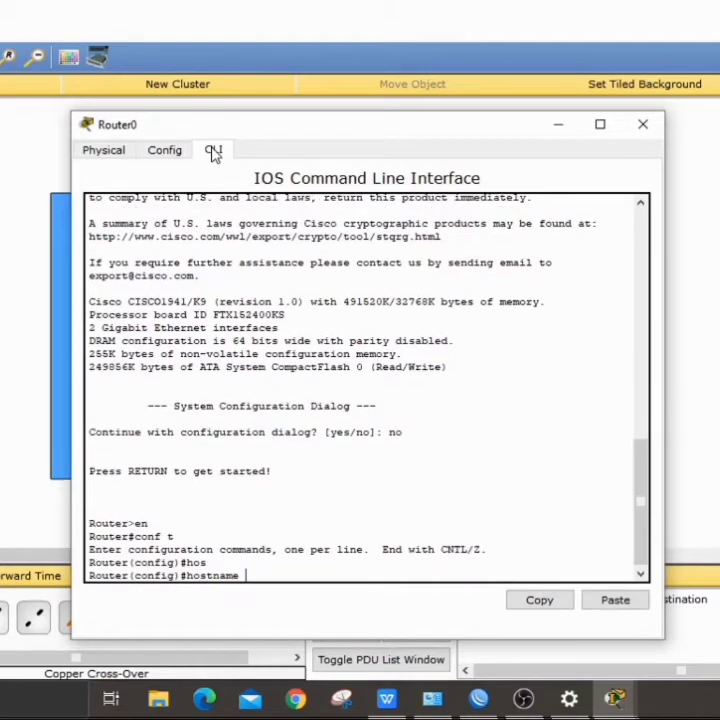
type("R1-DA")
key("Return")
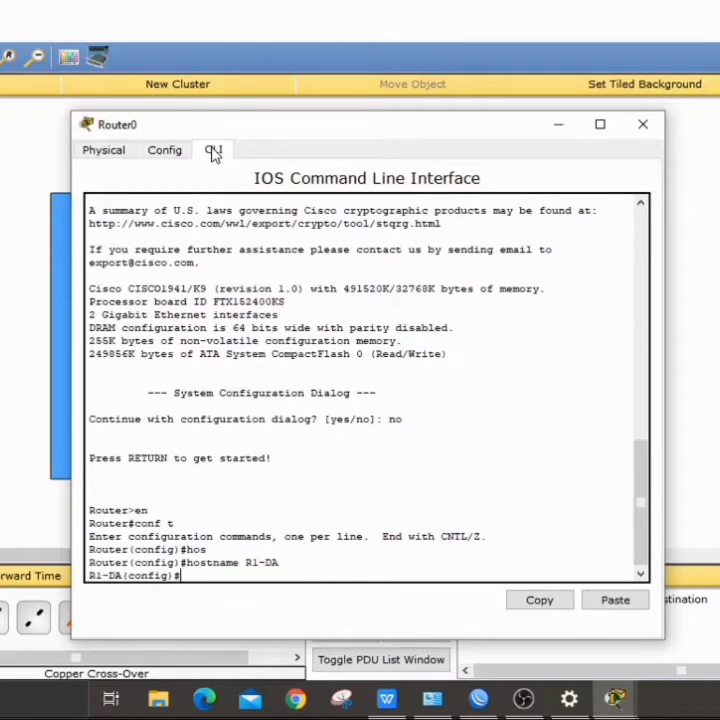
Step: Assign g0/0 the address 13.13.13.1 255.255.255.0 and bring it up
type("int g0/0")
key("Return")
type("ip")
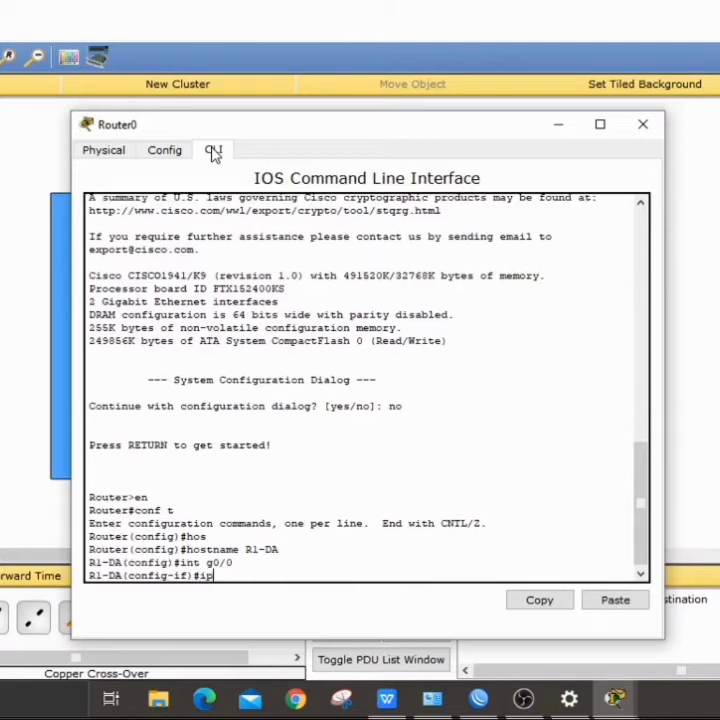
type(" add 13.13.13.1 255.255.255.0")
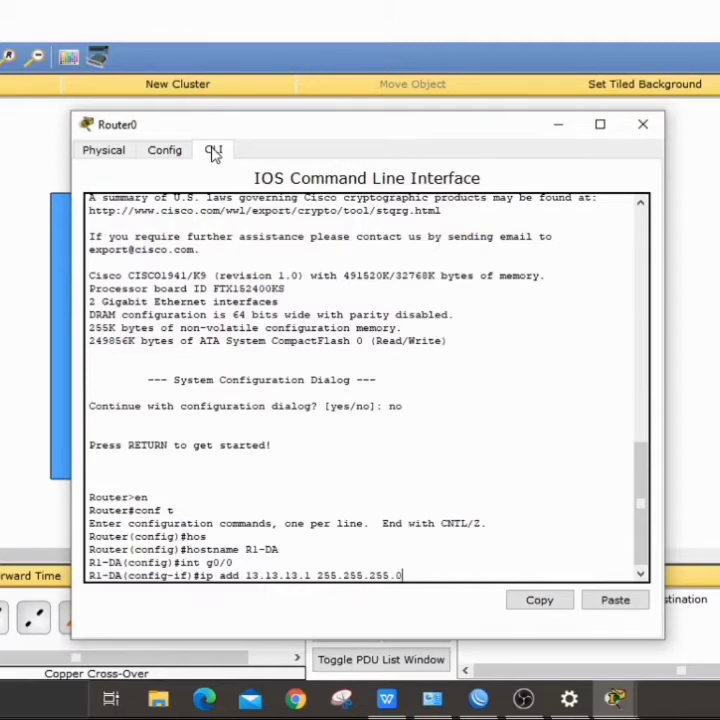
key("Return")
type("no sh")
key("Return")
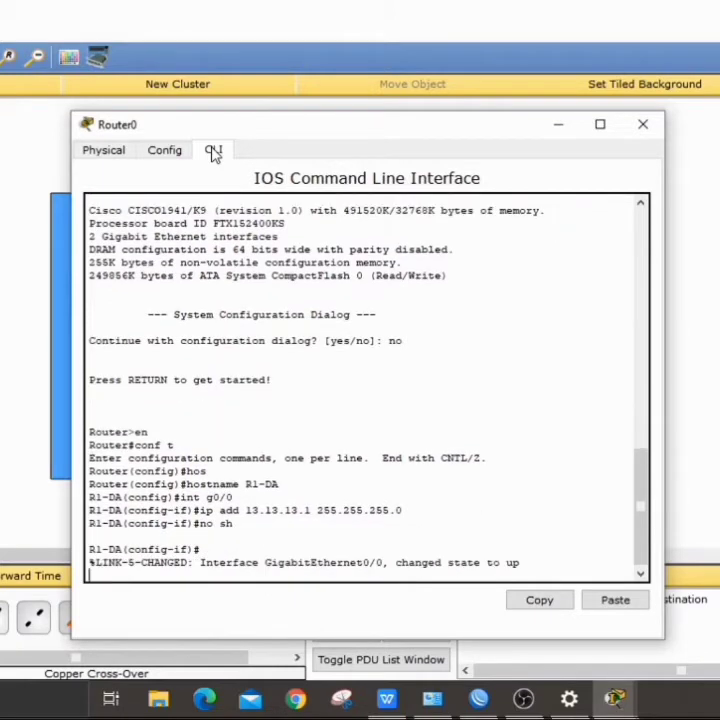
key("Return")
Step: Assign g0/1 the address 192.168.13.1/24 and bring it up
key("Up")
key("Up")
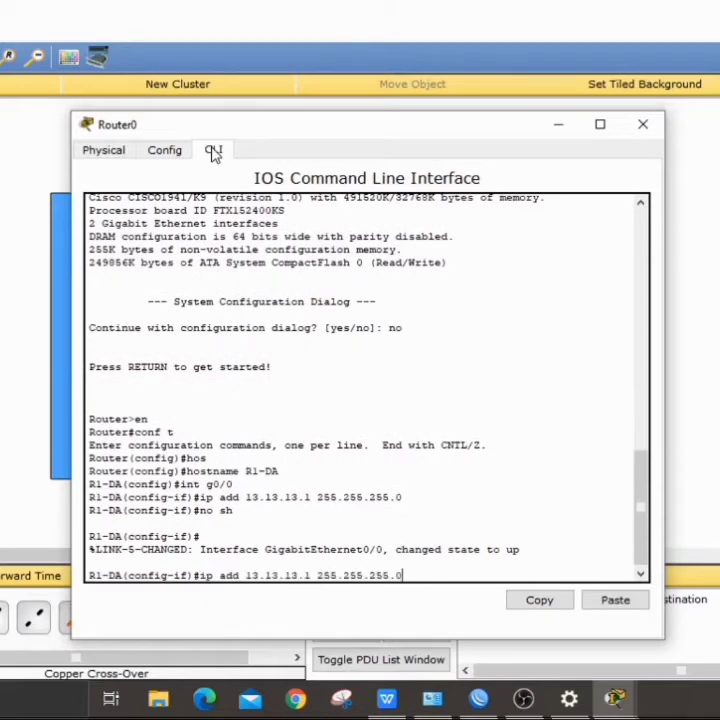
key("Up")
key("BackSpace")
type("1-DA(config-if)#int g0/1")
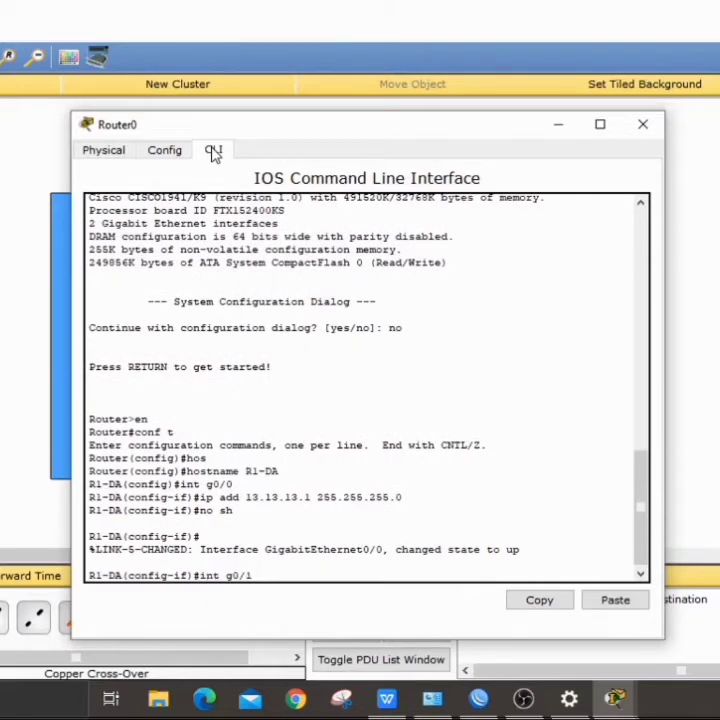
key("Return")
type("ip add")
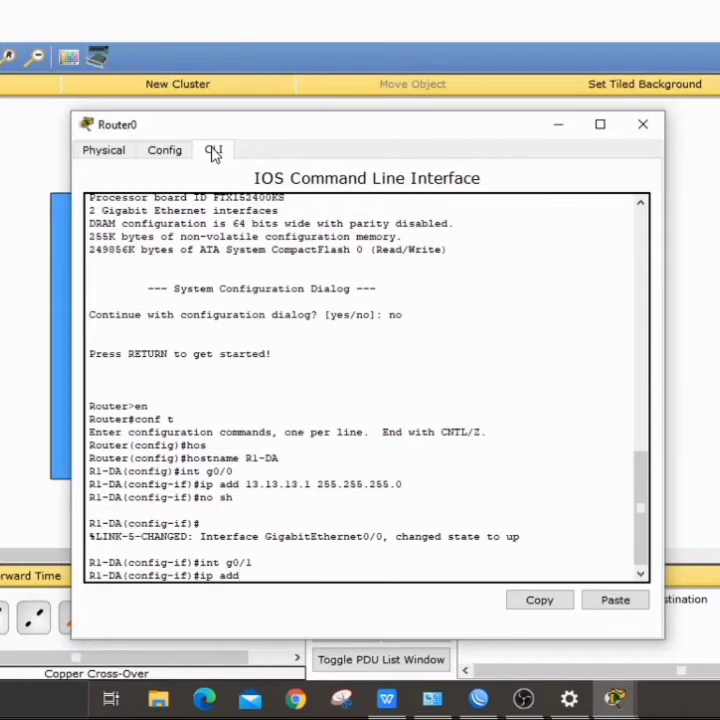
type(" 192.168")
type(".13")
type(".1")
type(" 255.255.2")
type("55.255.0")
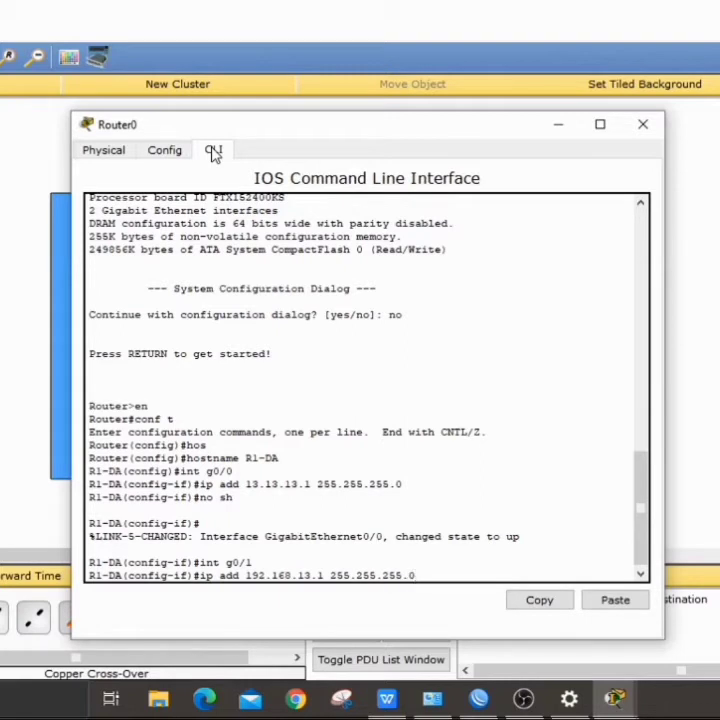
key("Return")
type("no sh")
key("Return")
key("Return")
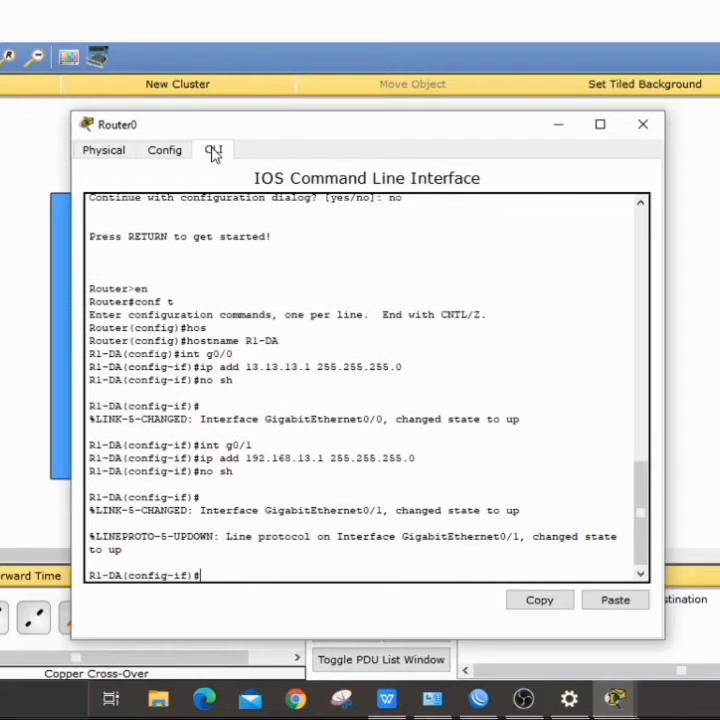
Step: Leave interface mode and start OSPF process 1 with router ospf 1
type("ex")
key("Return")
type("rou")
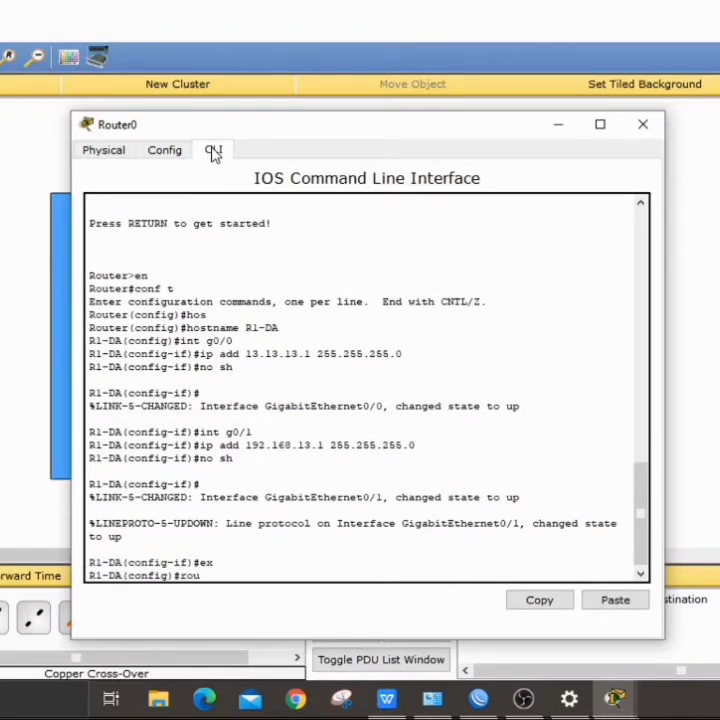
type("ter os")
key("Tab")
type("1")
key("Return")
Step: Advertise network 13.13.13.0 0.0.0.255 in area 0
type("net")
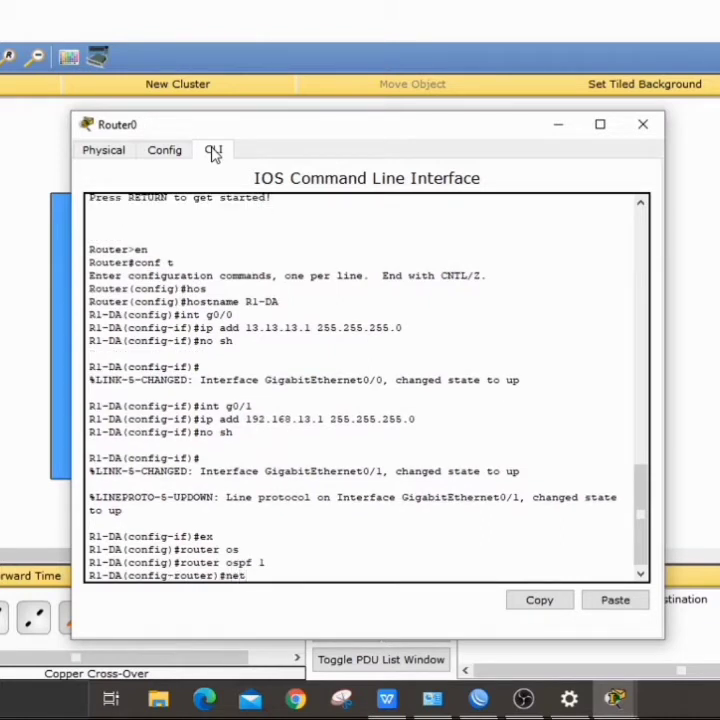
key("Tab")
type("13.13")
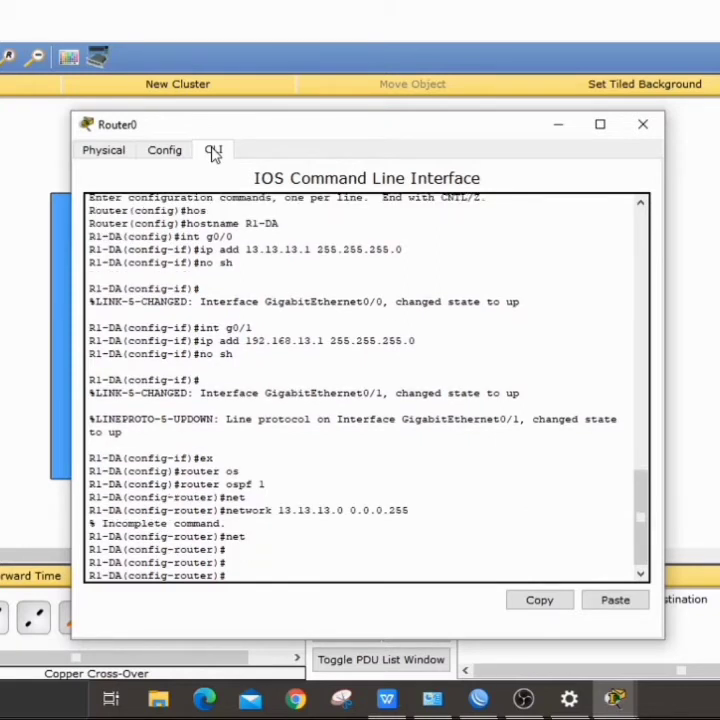
type("net")
key("Tab")
type("1")
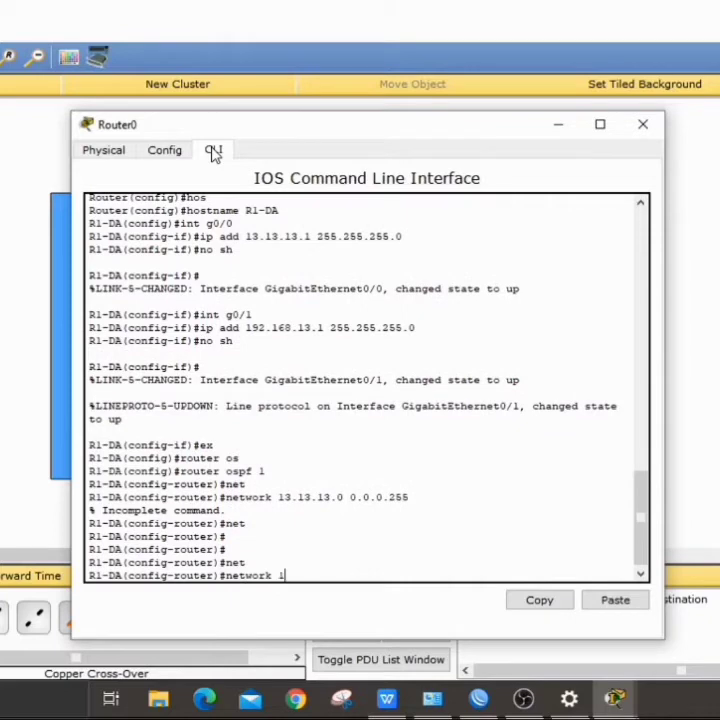
type("3.13.13.0 0.0.0.")
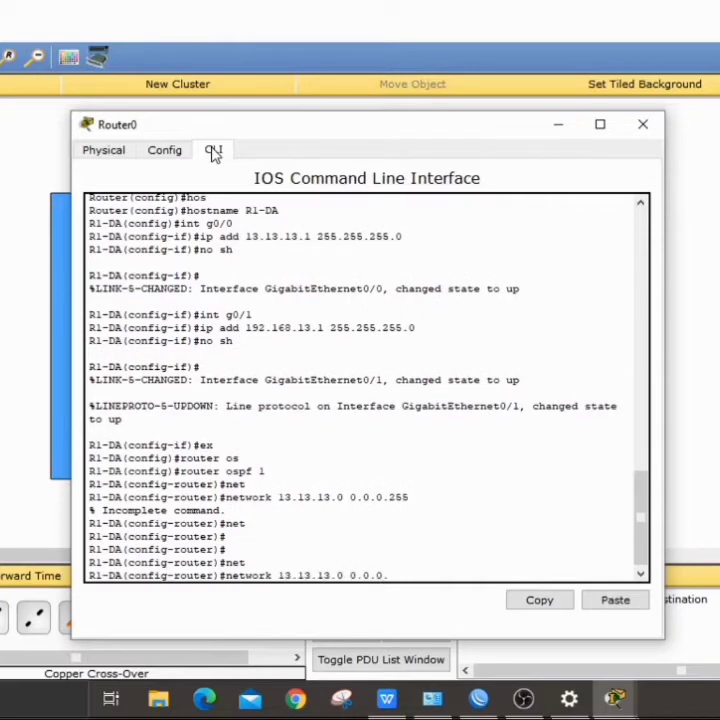
type("255 area 0")
key("Return")
Step: Advertise network 192.168.13.0 0.0.0.255 in area 0 and close the console
key("Up")
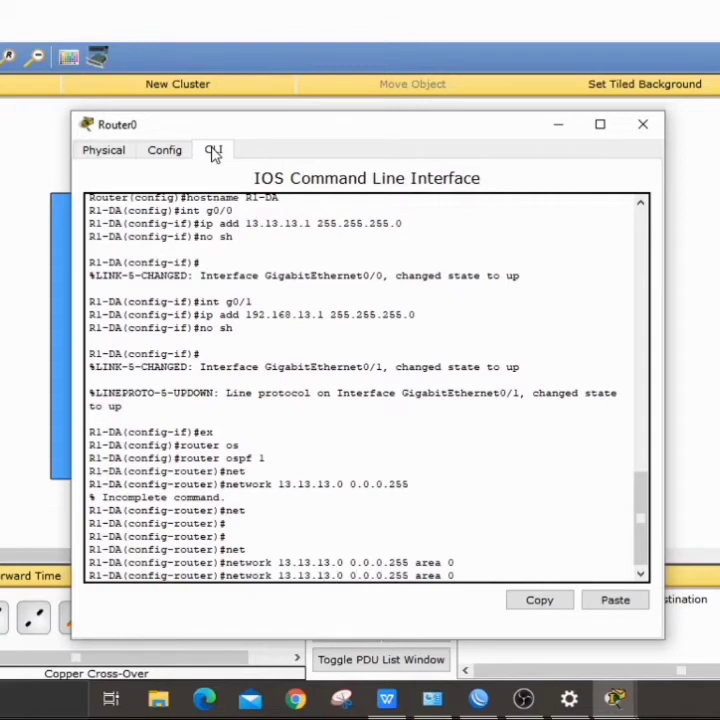
key("BackSpace")
type("68")
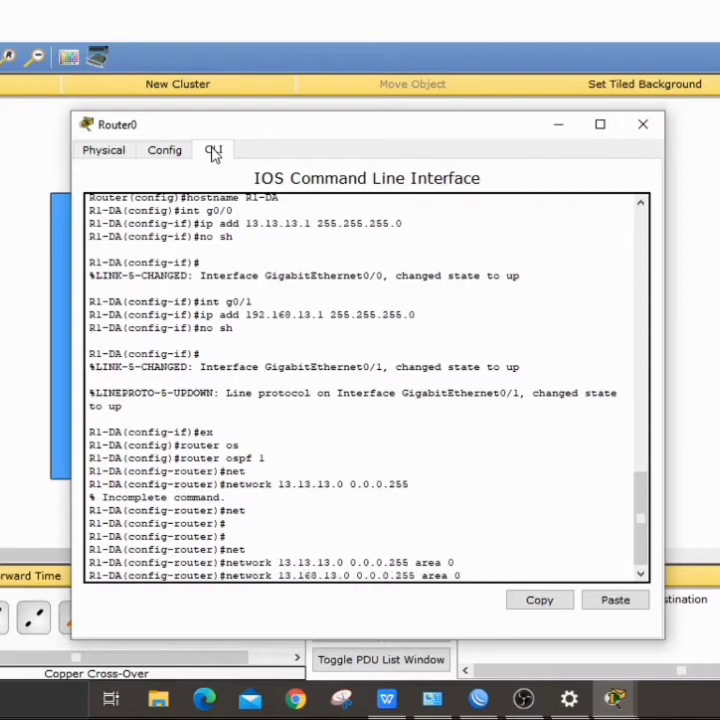
key("BackSpace")
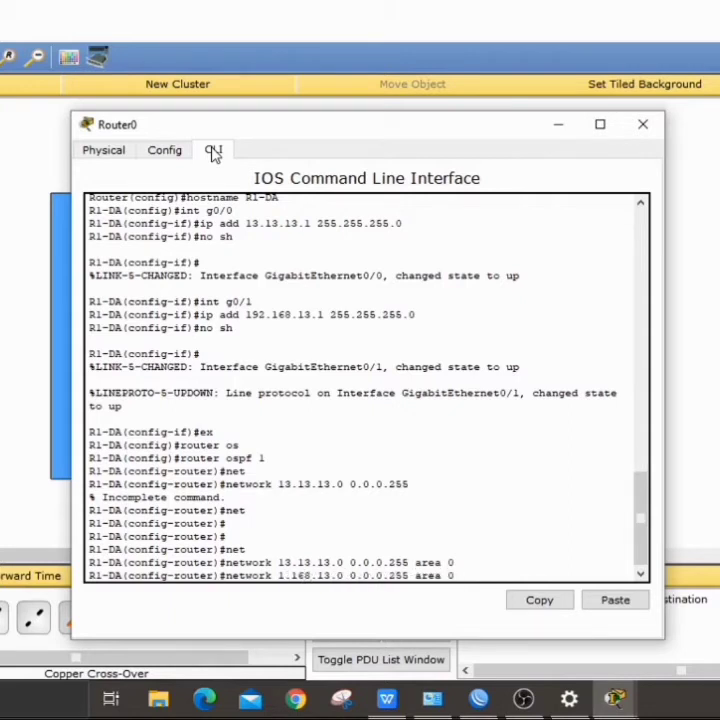
type("92")
key("Return")
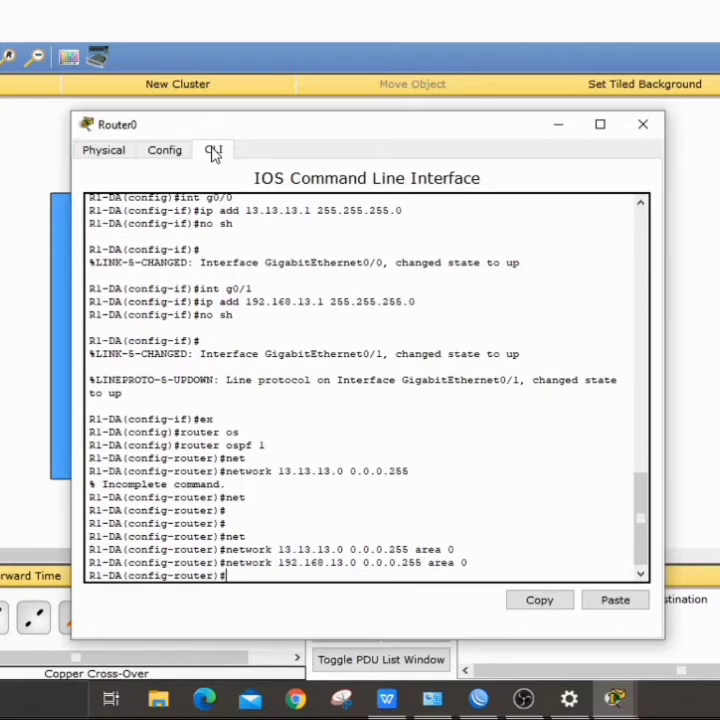
left_click(643, 124)
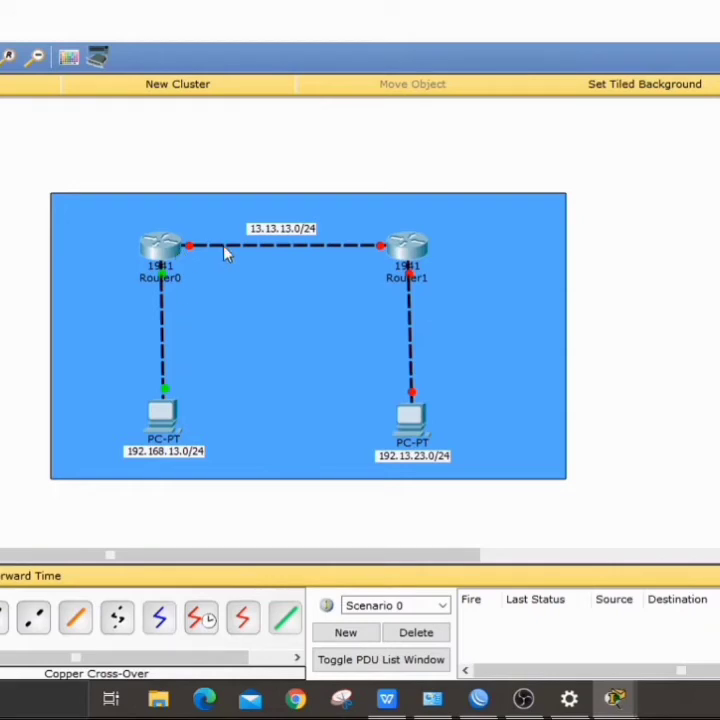
Step: In Router1's CLI, skip the setup dialog, enter configuration mode and set hostname R2-DA
left_click(407, 252)
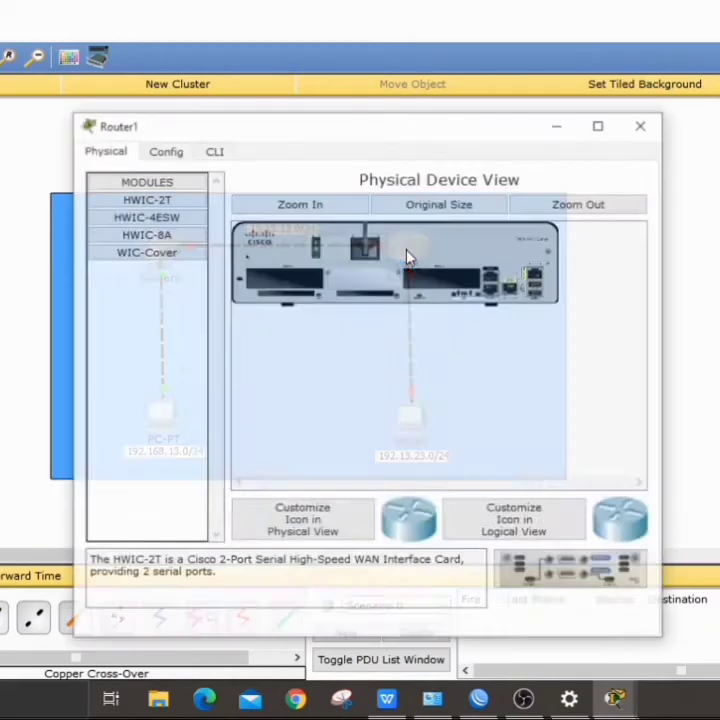
left_click(218, 152)
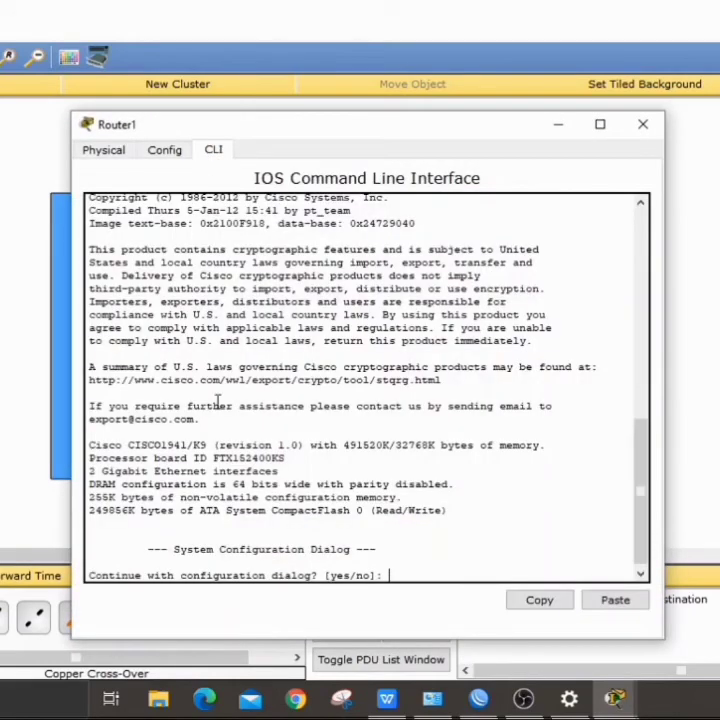
type("no")
key("Return")
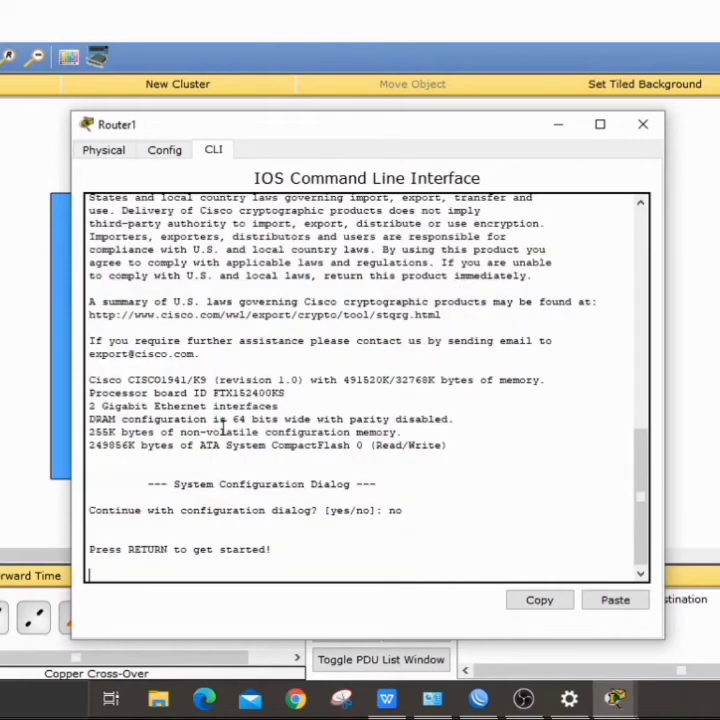
key("Return")
type("en")
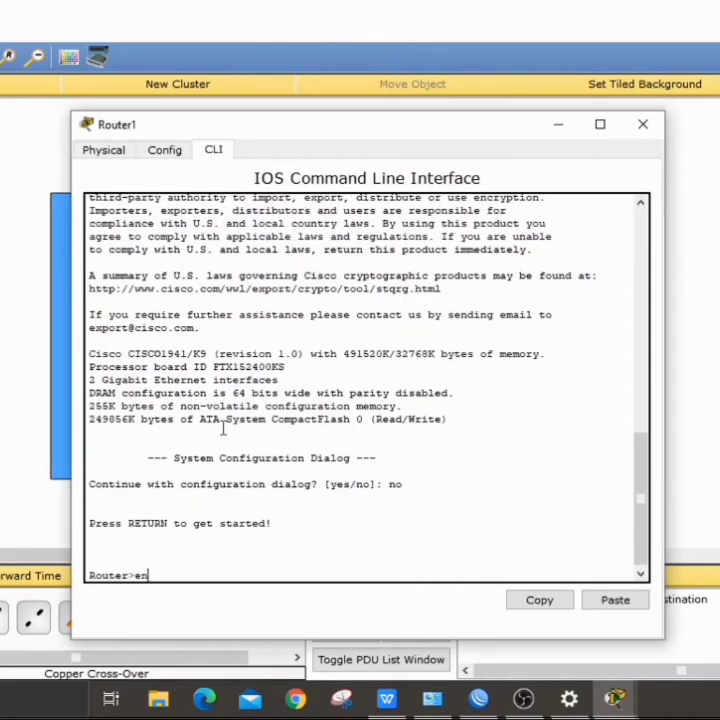
key("Return")
type("conf t")
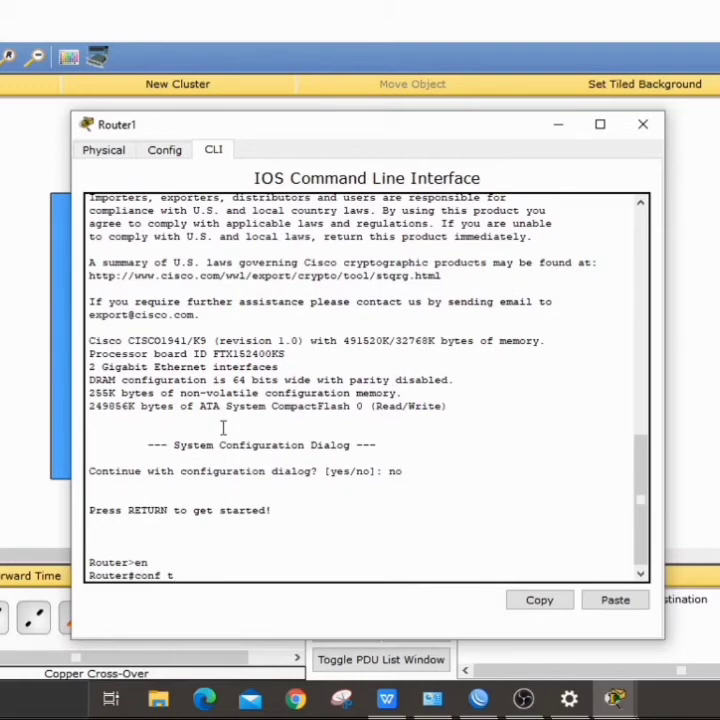
key("Return")
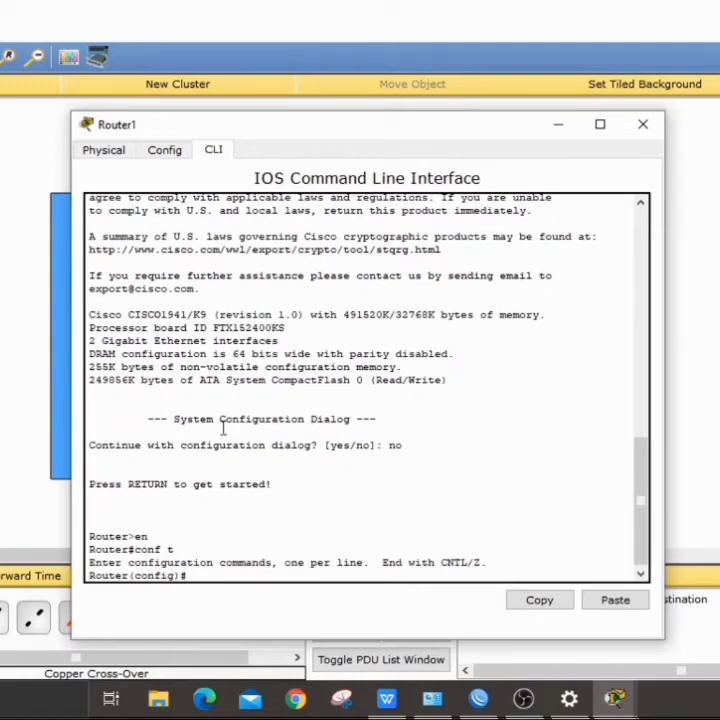
type("hos")
key("Tab")
type("R2-DA")
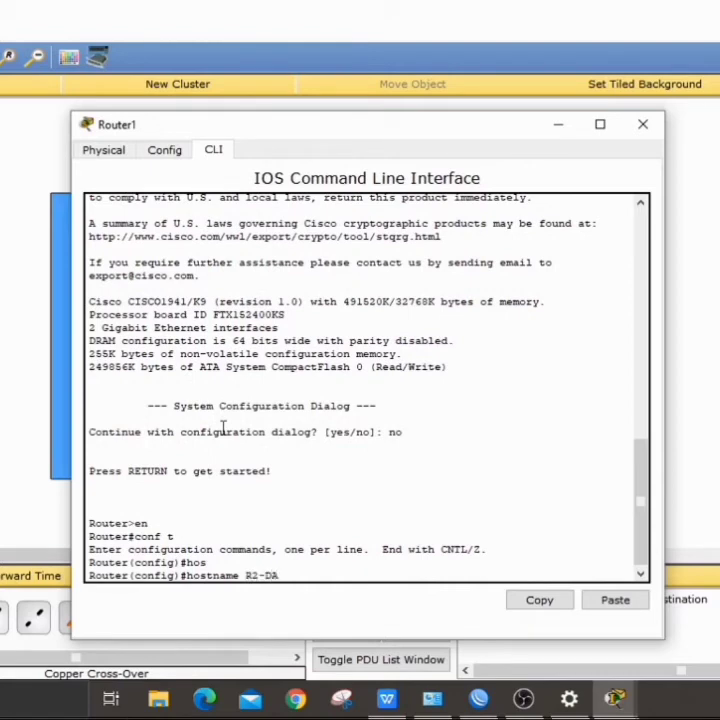
key("Return")
Step: Assign g0/0 the address 13.13.13.2 255.255.255.0 and bring it up
type("int g0/0")
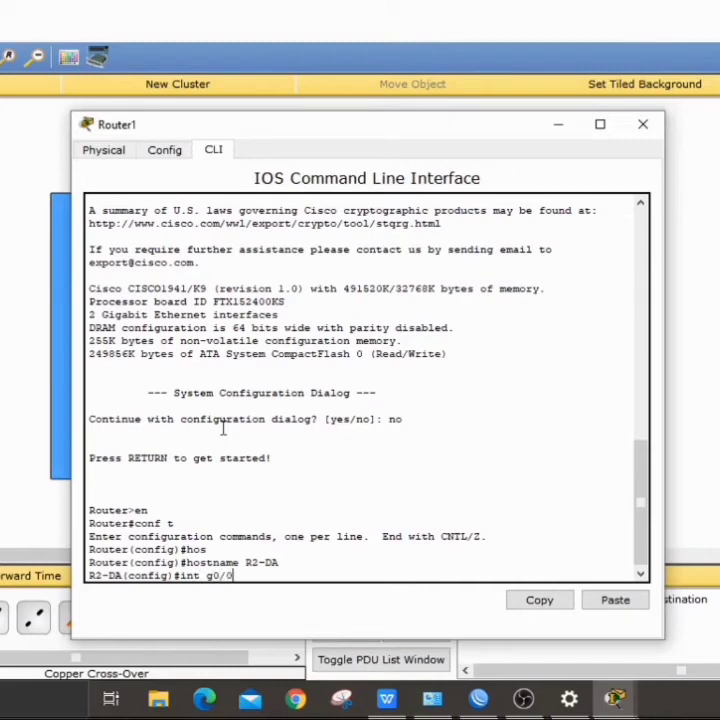
key("Return")
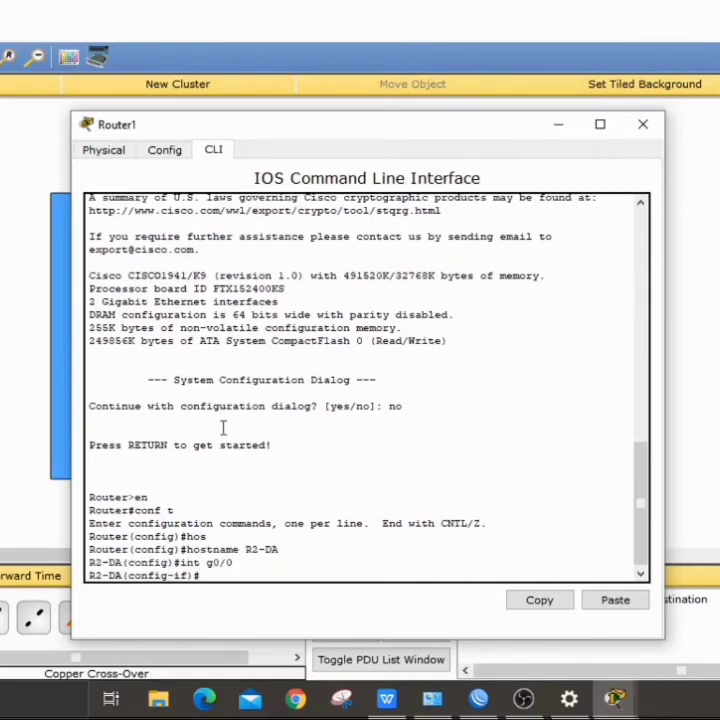
type("ip add 13.13.13.2")
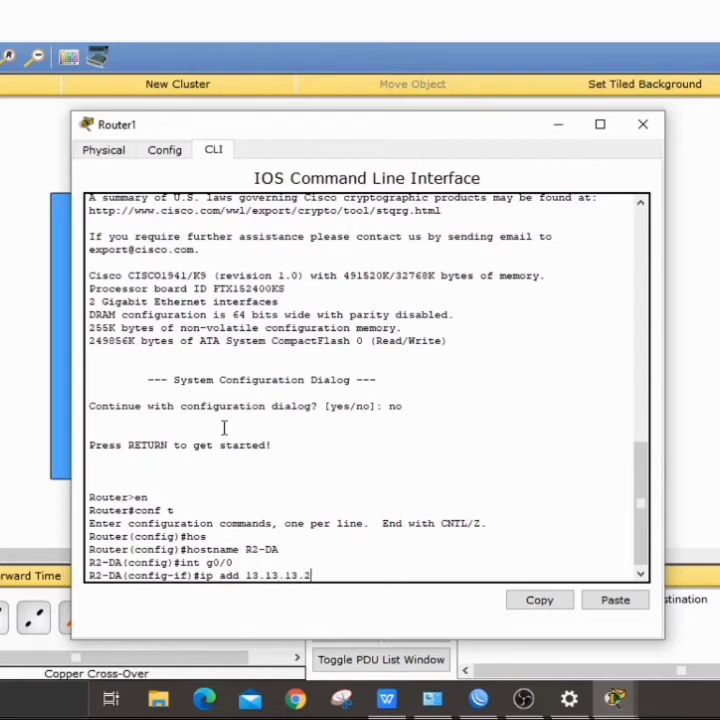
type(" 255.255.255.0")
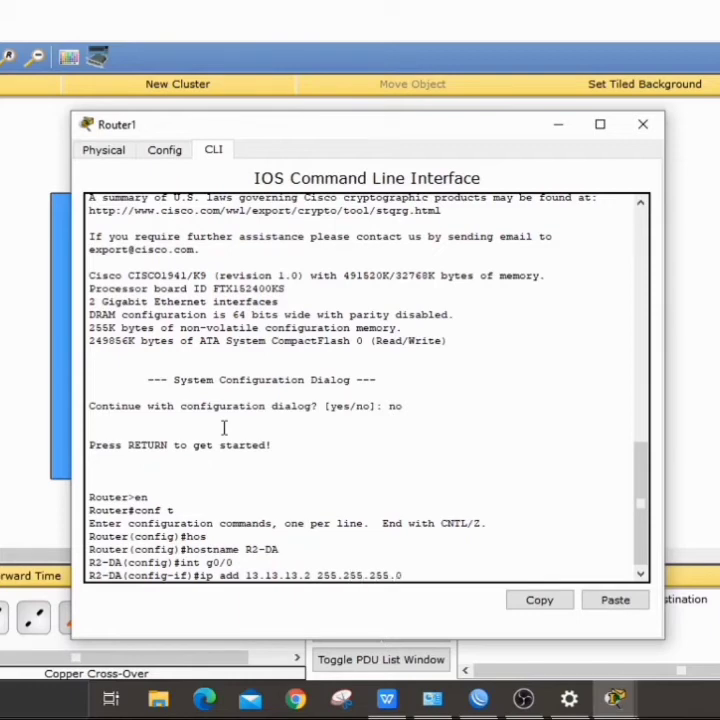
key("Return")
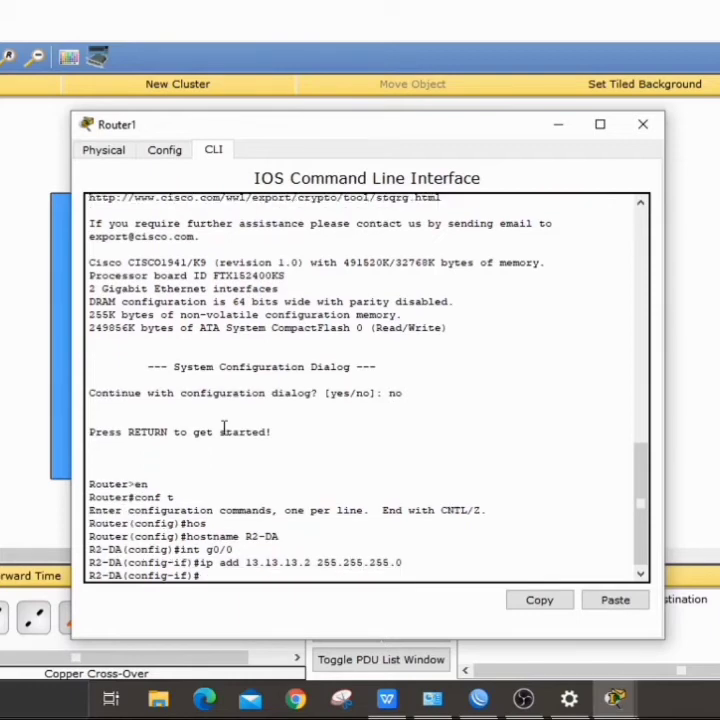
type("no sh")
key("Return")
key("Return")
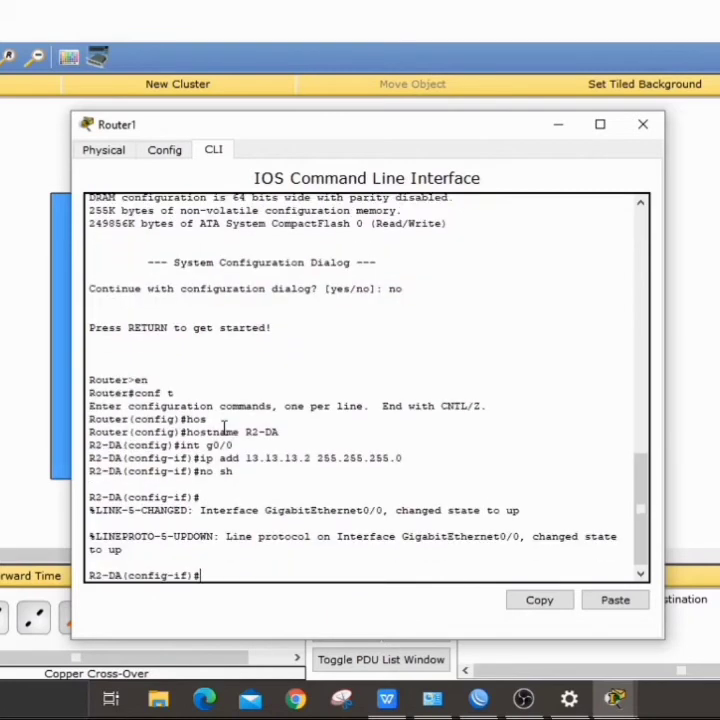
Step: Assign g0/1 the address 192.13.23.1 255.255.255.0 and bring it up
key("Up")
key("Up")
key("Up")
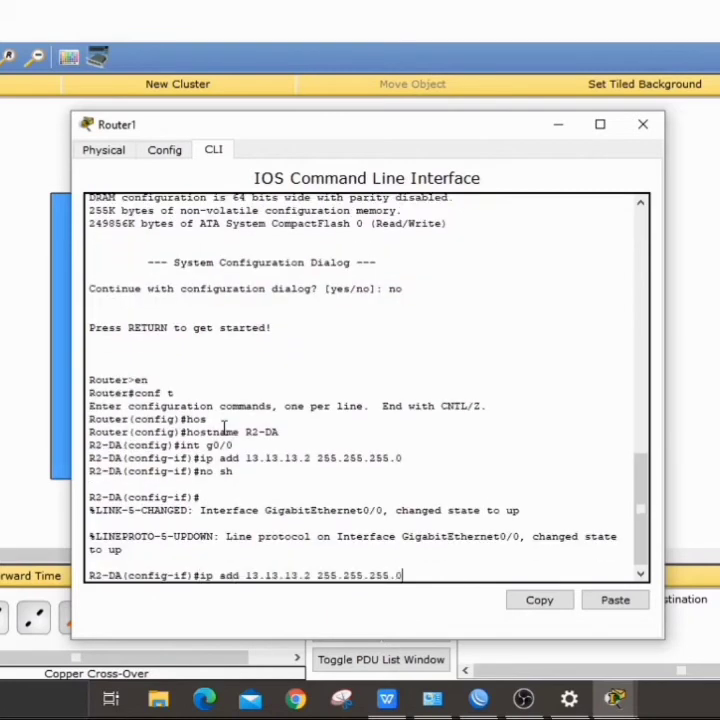
key("BackSpace")
type("1")
key("Return")
type("ip")
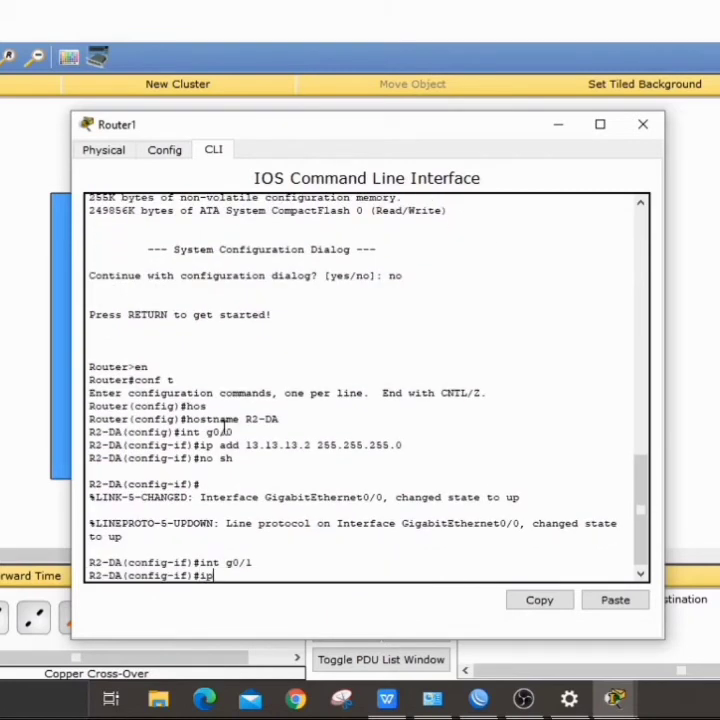
type(" add 192.13.23")
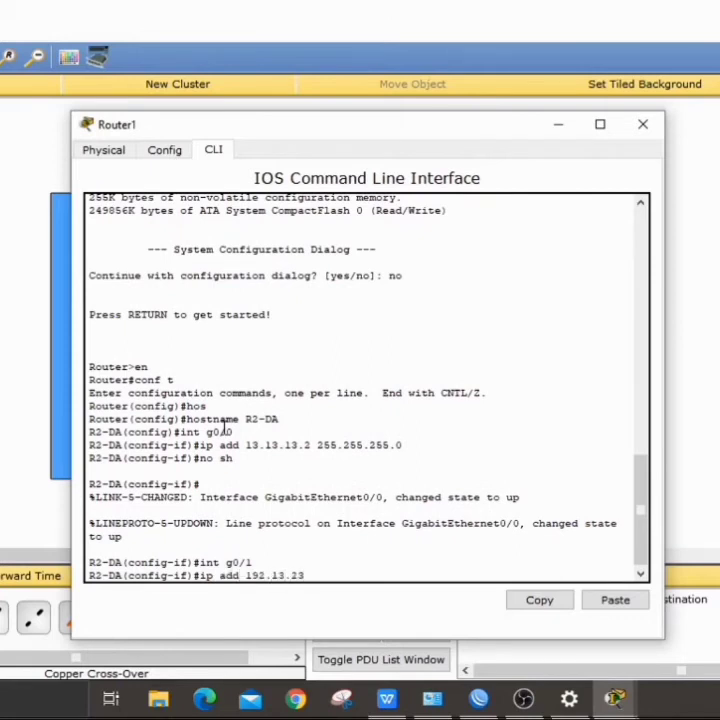
type(".1 255.255.255.0")
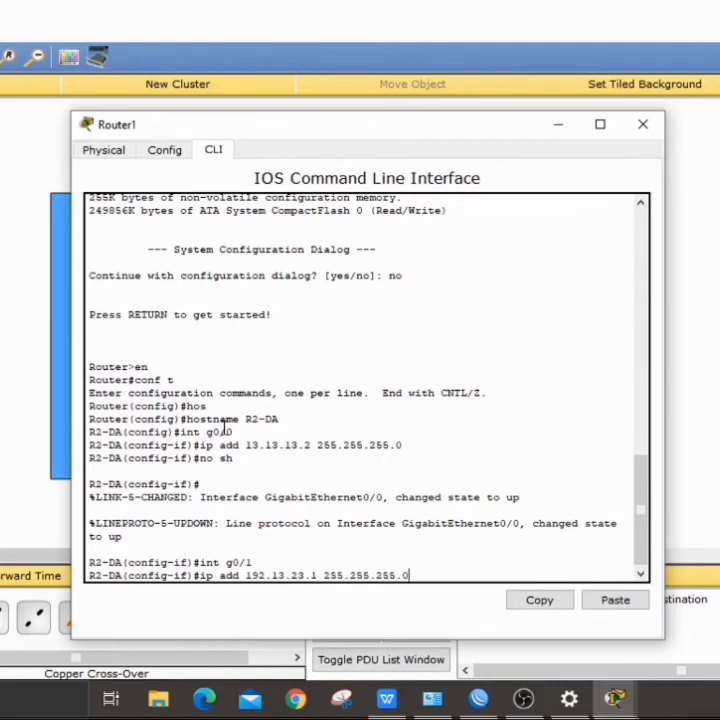
key("Return")
type("no sh")
key("Return")
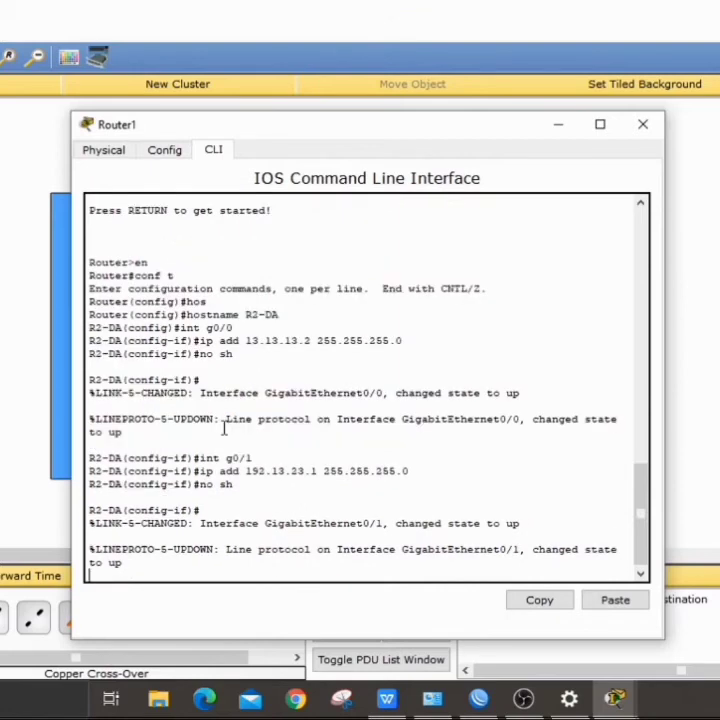
key("Return")
Step: Leave interface configuration on R2-DA and start OSPF process 1
type("ex")
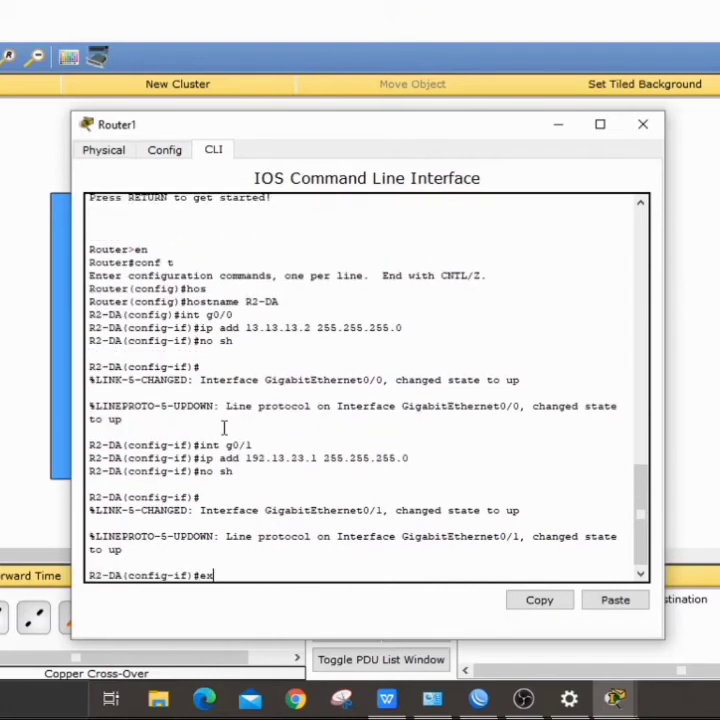
key("Return")
type("rou")
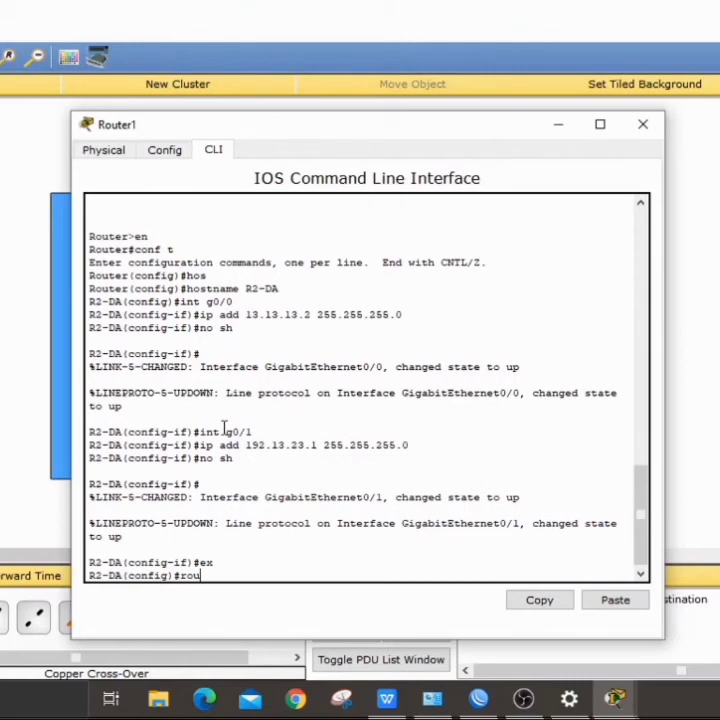
key("Tab")
type("os")
key("Tab")
type("1")
key("Return")
Step: Advertise networks 13.13.13.0 and 13.13.23.0 with wildcard 0.0.0.255 in area 0
type("net")
key("Tab")
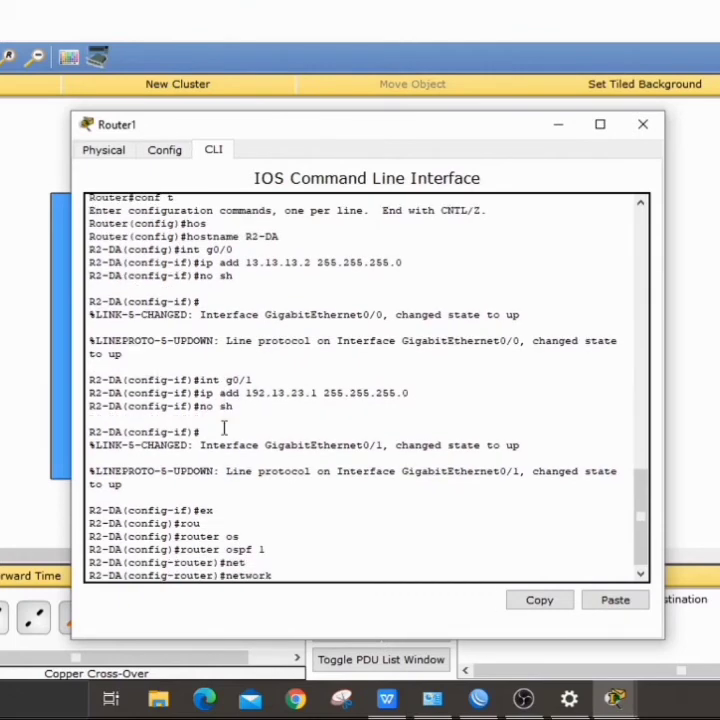
type("13.13.13.0 0.0")
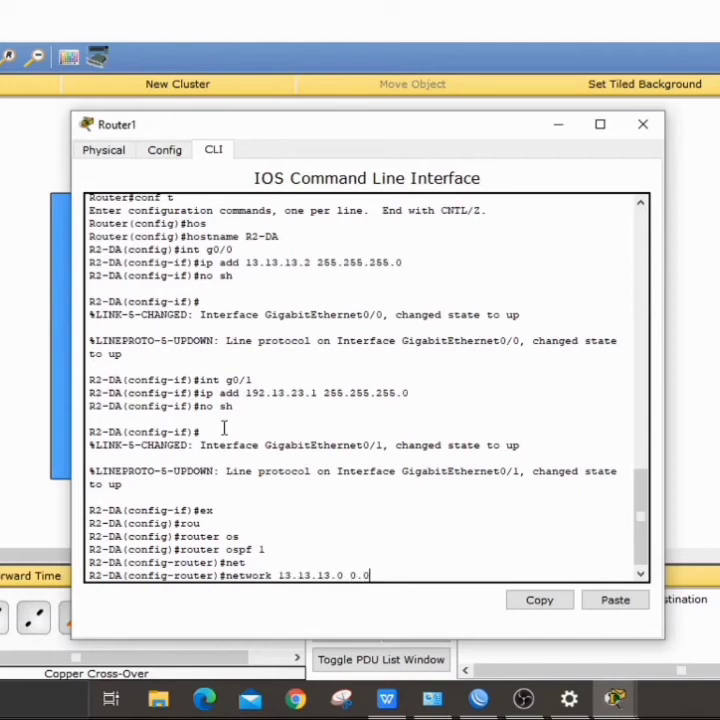
type(".0.255 area 0")
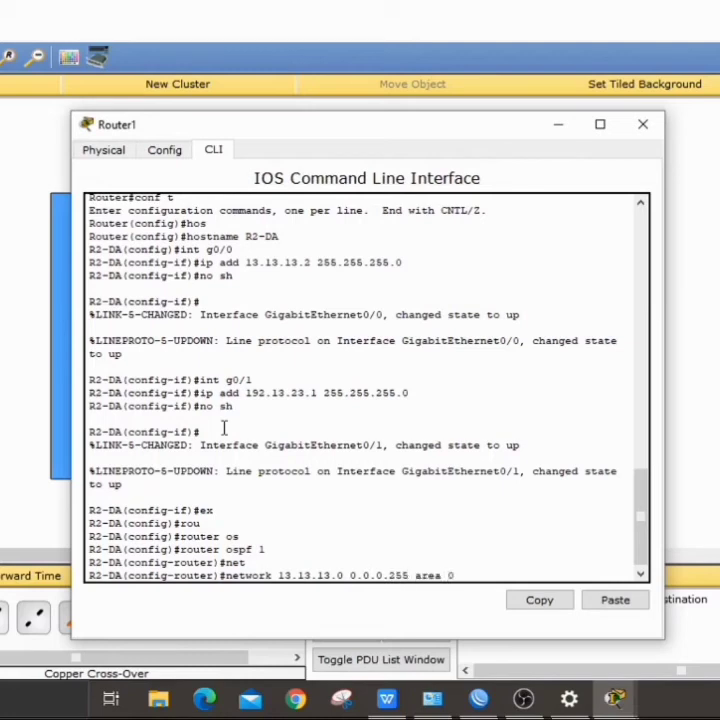
key("Return")
key("Up")
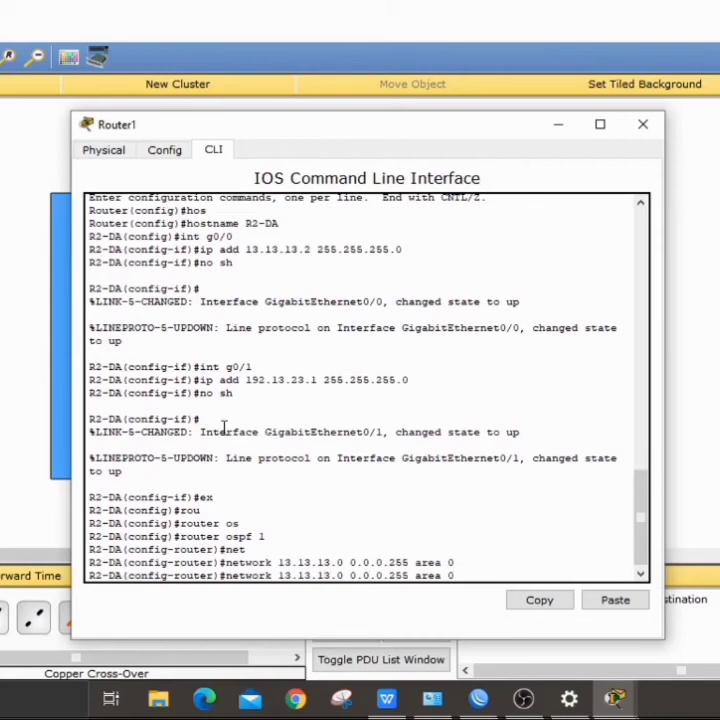
key("BackSpace")
type("2")
key("Return")
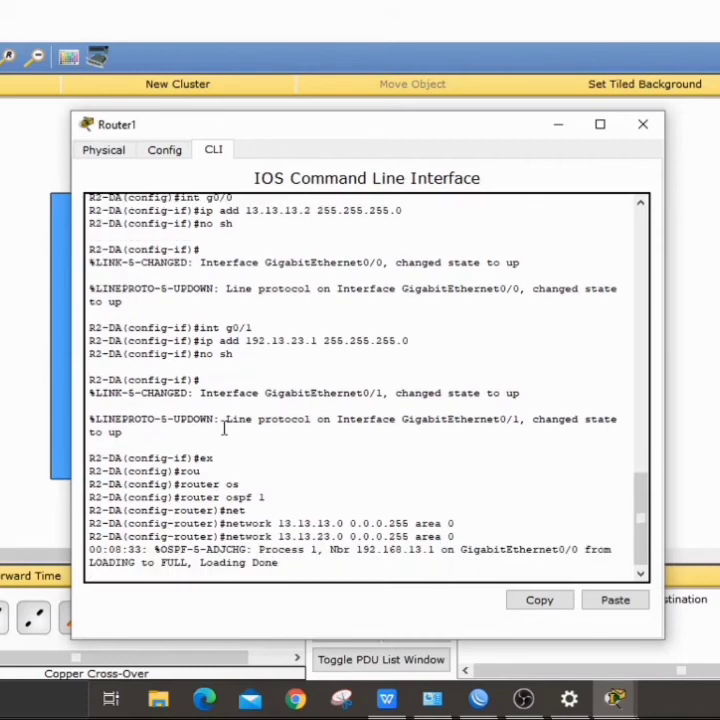
key("Return")
Step: Advertise network 192.13.23.0 0.0.0.255 in area 0, then minimize the router window
key("Up")
key("Left")
key("Left")
key("Left")
key("Left")
key("Left")
key("Left")
key("Left")
key("Left")
key("Left")
key("Left")
key("Left")
key("Left")
key("Left")
key("Left")
key("Left")
key("Left")
key("Left")
key("Left")
key("Left")
key("Left")
key("Left")
key("Left")
key("Left")
key("Left")
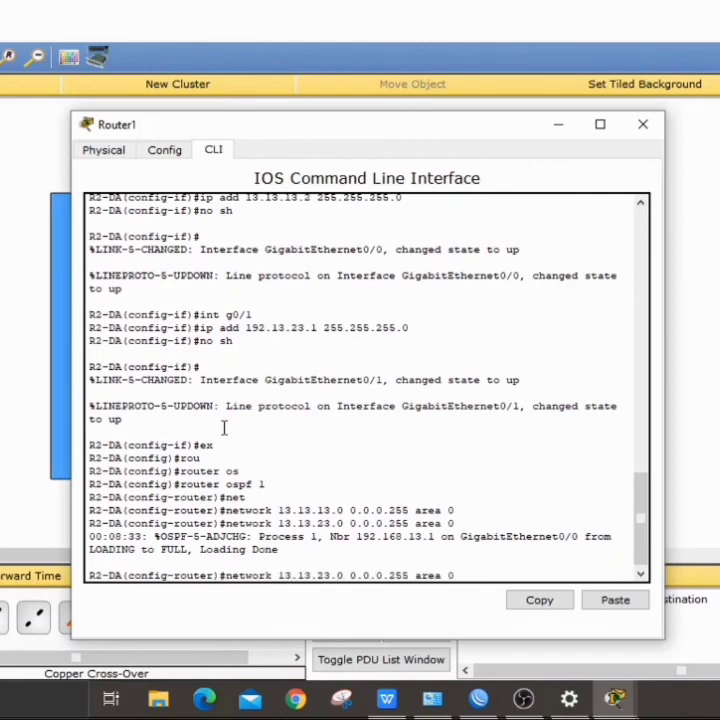
key("BackSpace")
type("92")
key("Return")
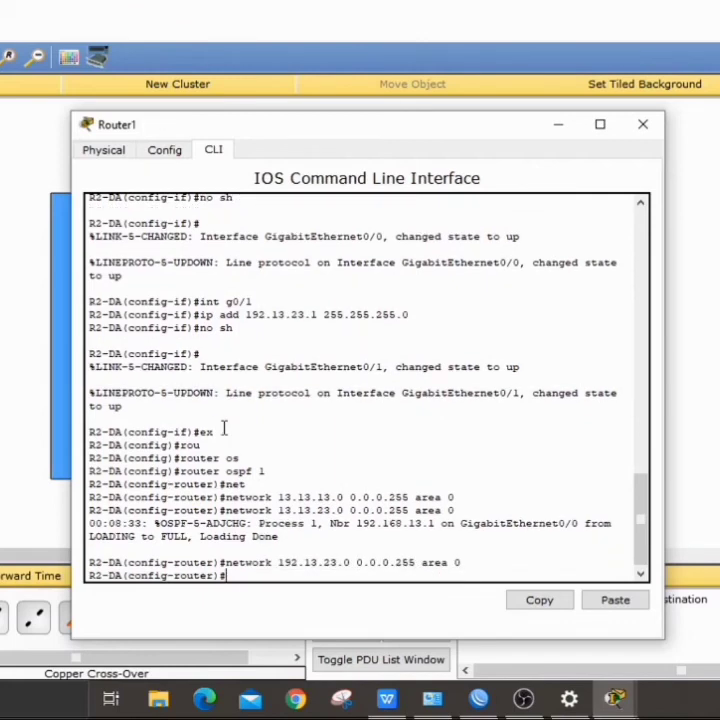
left_click(556, 126)
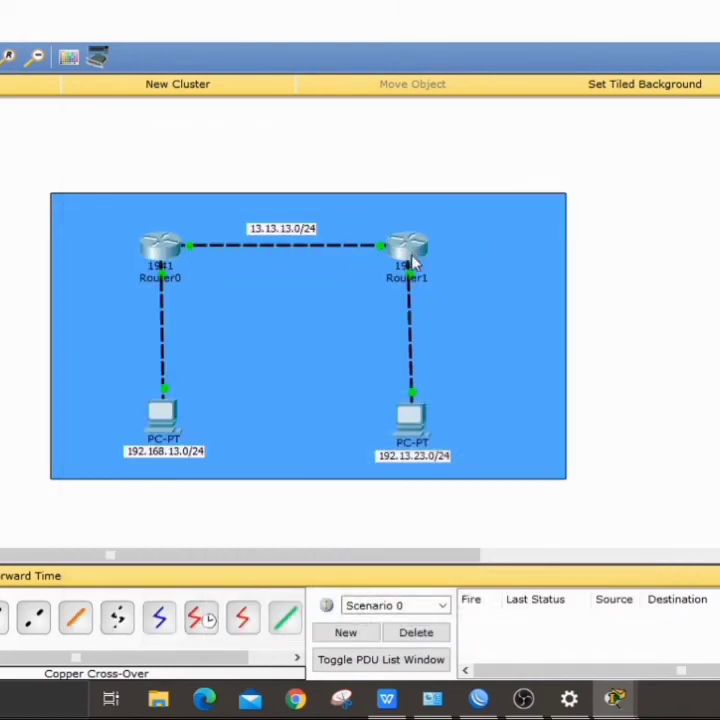
Step: From PC0's command prompt, ping 192.168.13.2 and 192.13.23.2
left_click(162, 414)
left_click(474, 218)
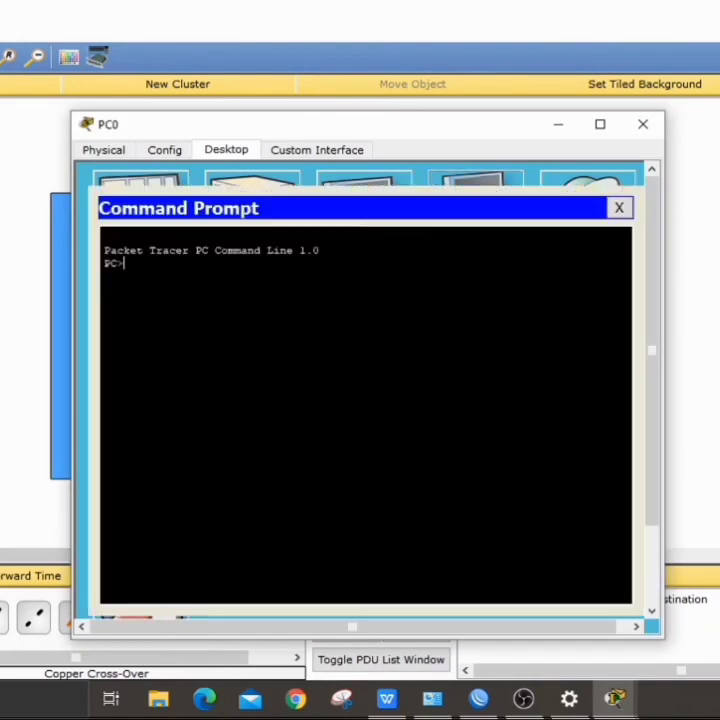
type("ping 19")
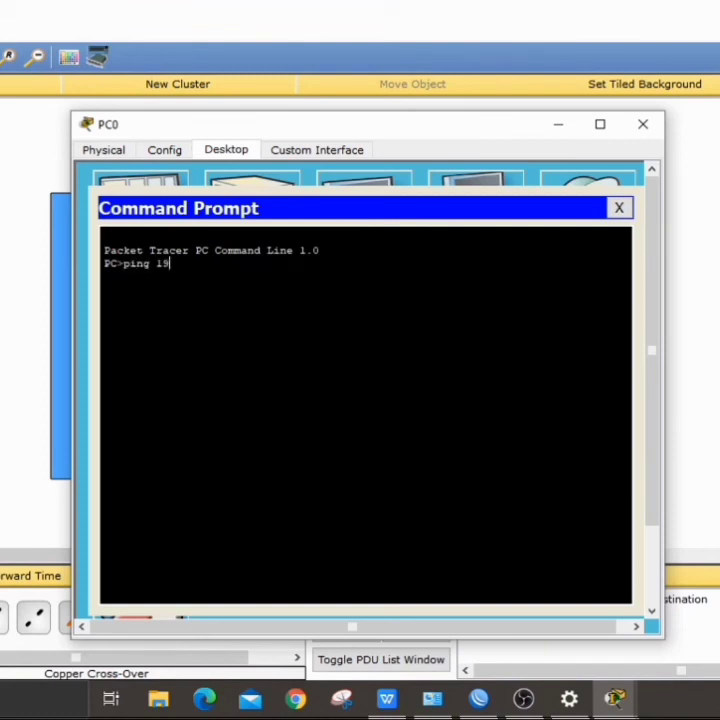
type("2.168.13.2")
key("Return")
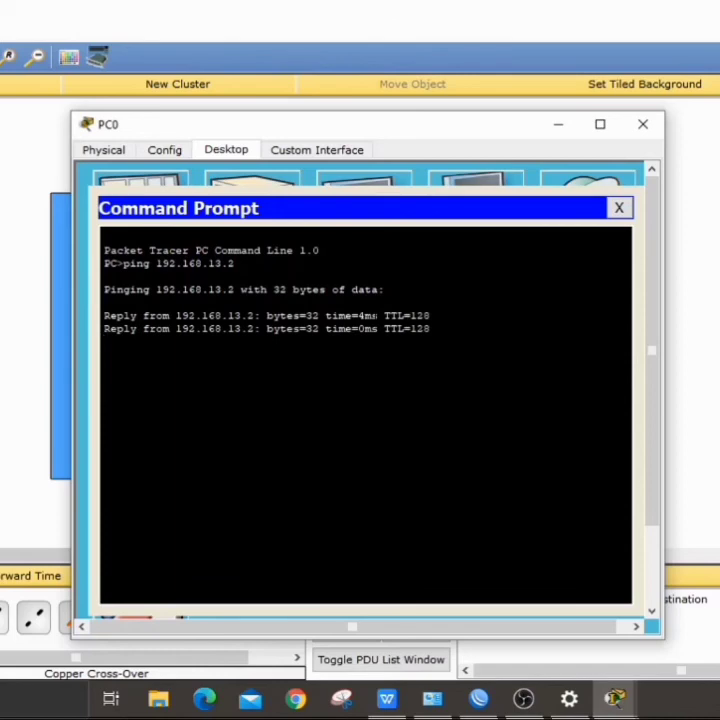
type("ping ")
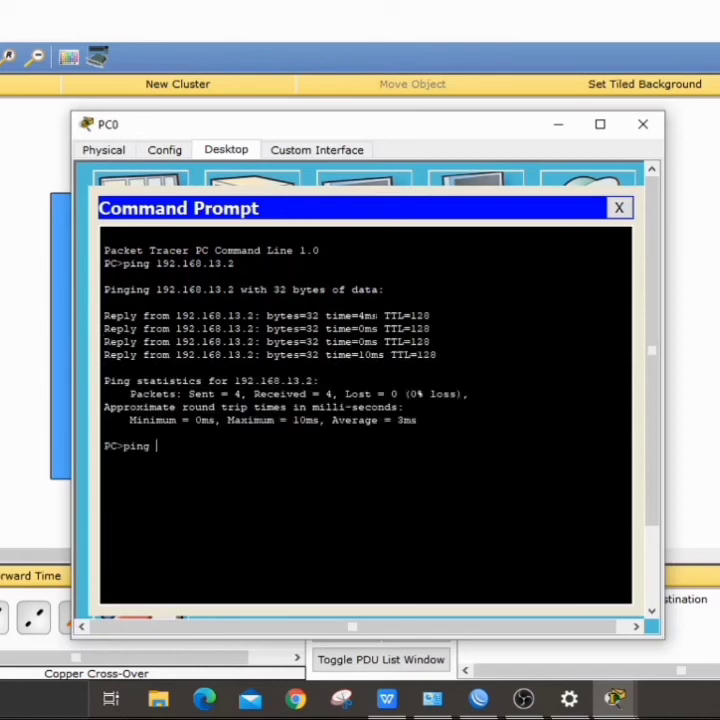
type("192.13.23.2")
key("Return")
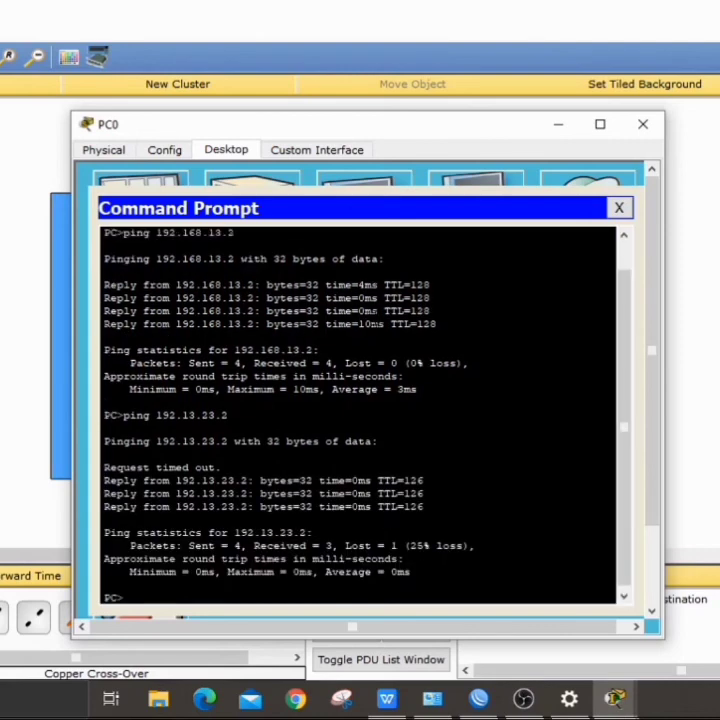
left_click(556, 125)
Step: From PC1's command prompt, ping 192.13.23.2 and 192.168.13.2
left_click(412, 418)
left_click(466, 200)
type("ping 192.13.23.2")
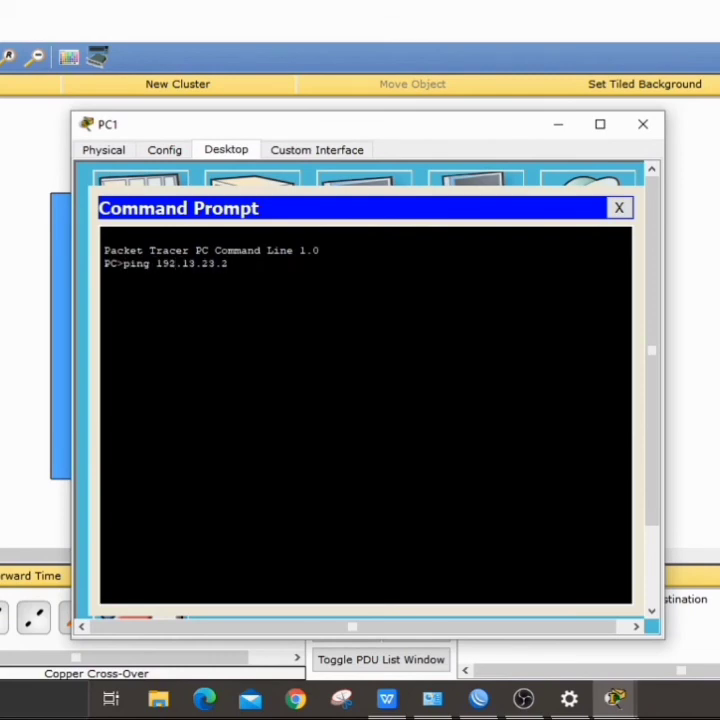
key("Return")
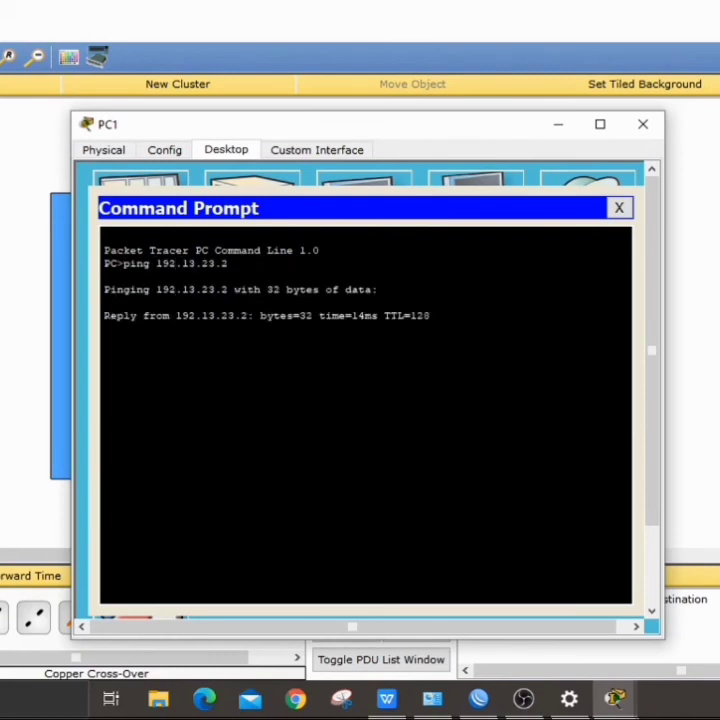
type("ping 192.168.13.2")
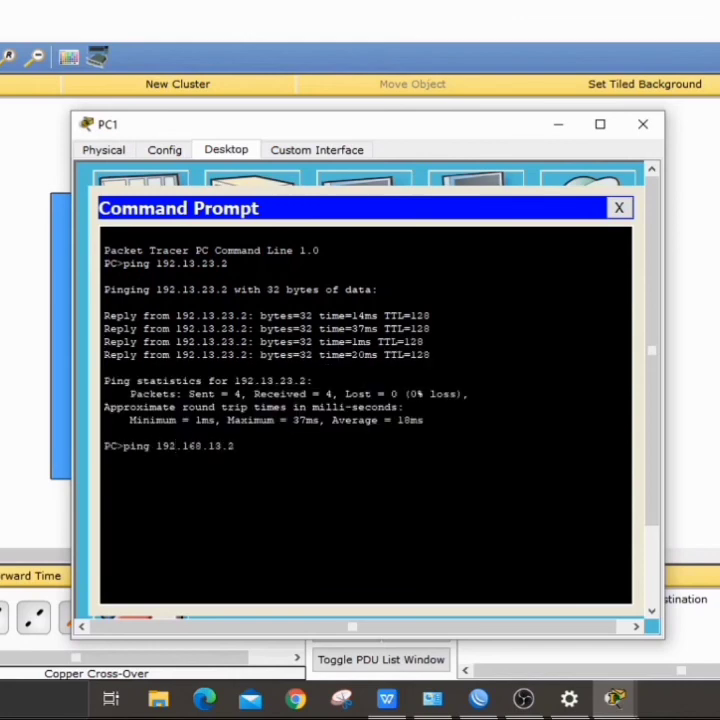
key("Return")
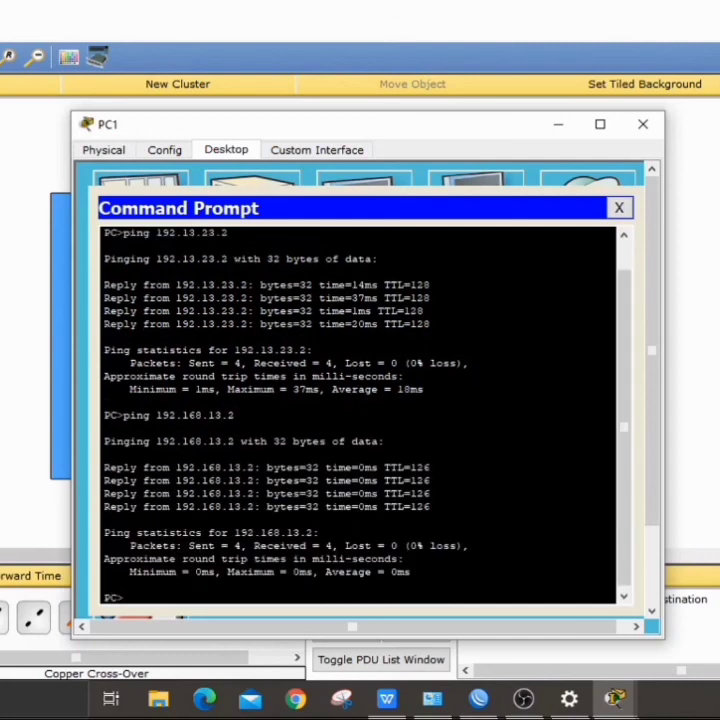
left_click_drag(350, 124, 566, 94)
Step: Write a three-line note with the student's name, class and roll number, and place it right of the network
left_click(557, 148)
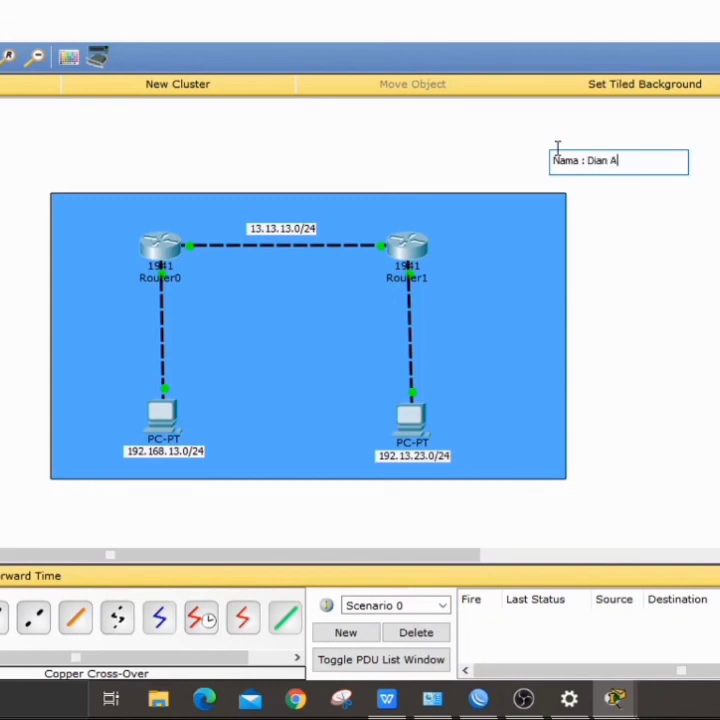
key("Return")
type("K")
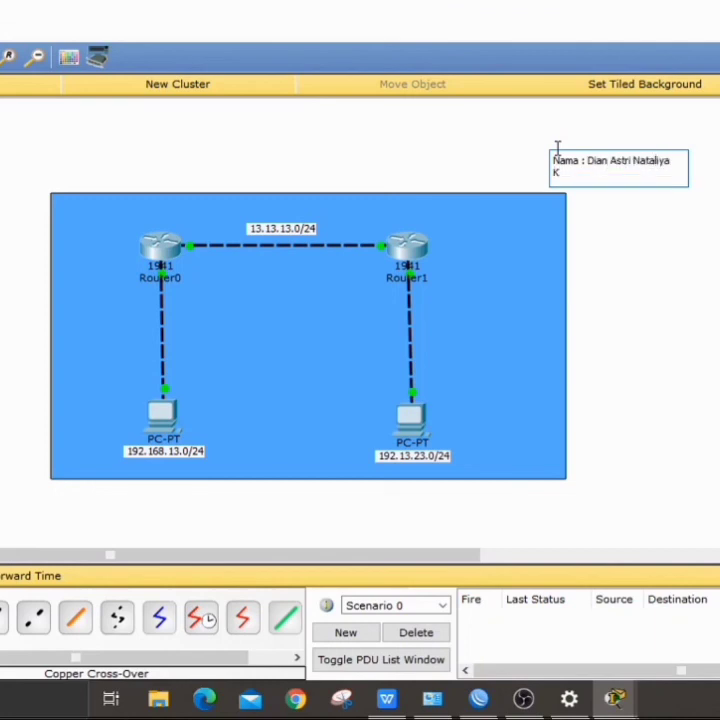
type("elas : XII TKJ 1")
key("Return")
type("No. Abse")
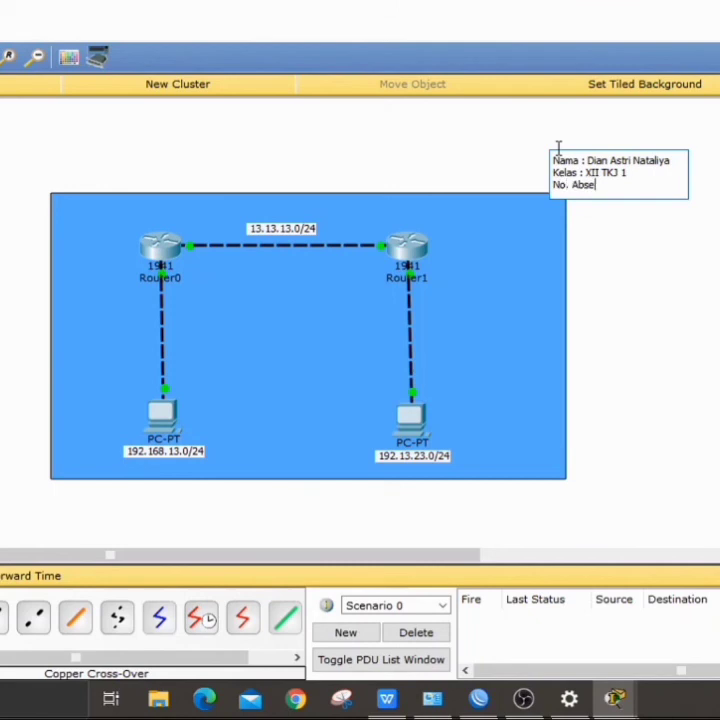
left_click(707, 241)
left_click_drag(646, 178, 719, 194)
Step: Draw a pink-filled rectangle around the name note
key("d")
left_click(454, 126)
left_click(222, 299)
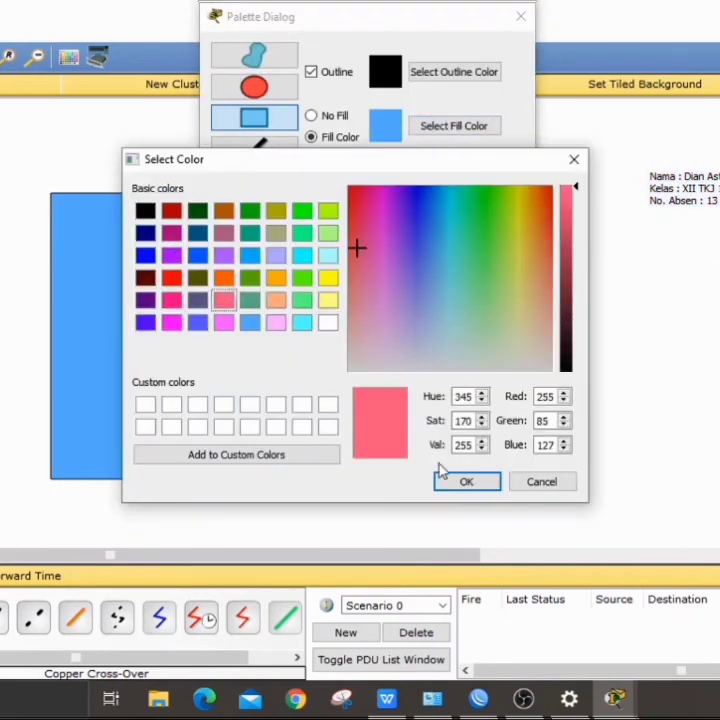
left_click(466, 480)
left_click_drag(621, 150, 719, 229)
key("Escape")
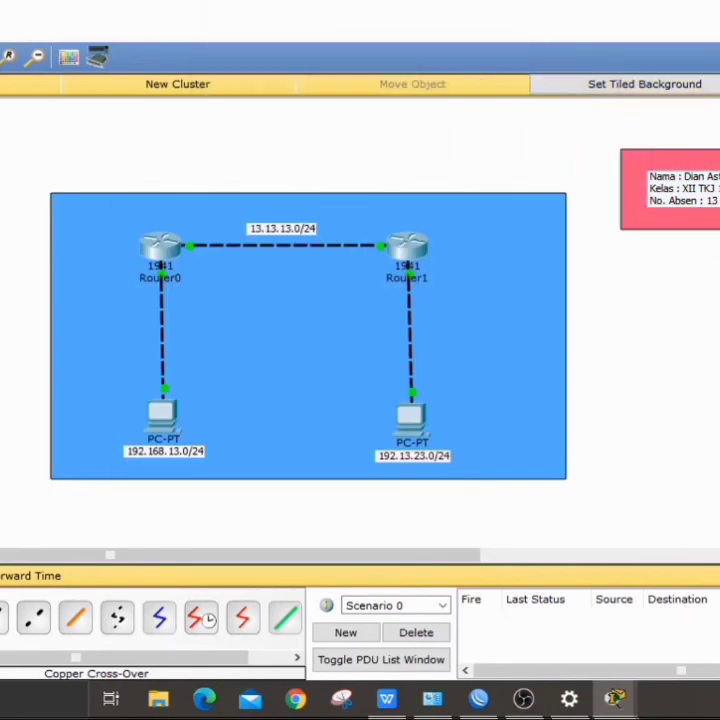